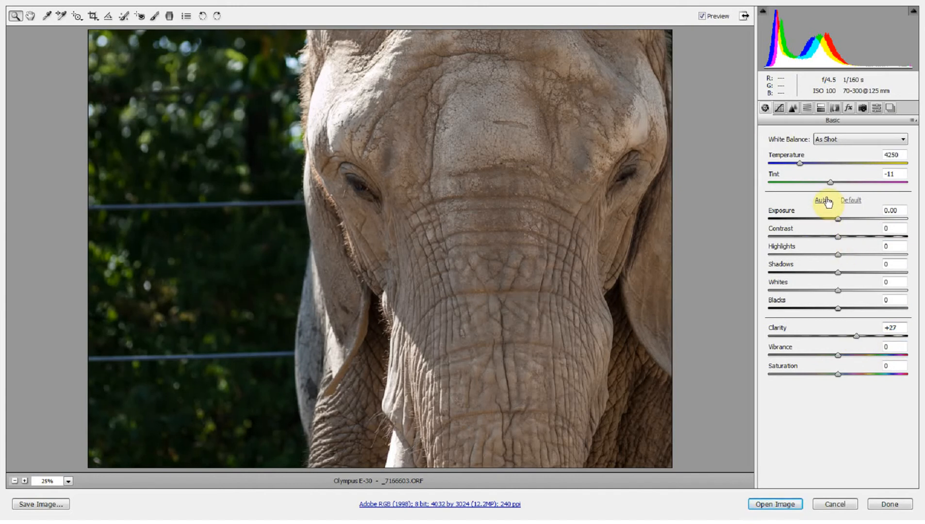
# - Apply Auto tone, and adjust Shadows to +97, Highlights to +48, Contrast to +9 and Exposure to -0.25
pyautogui.click(824, 201)
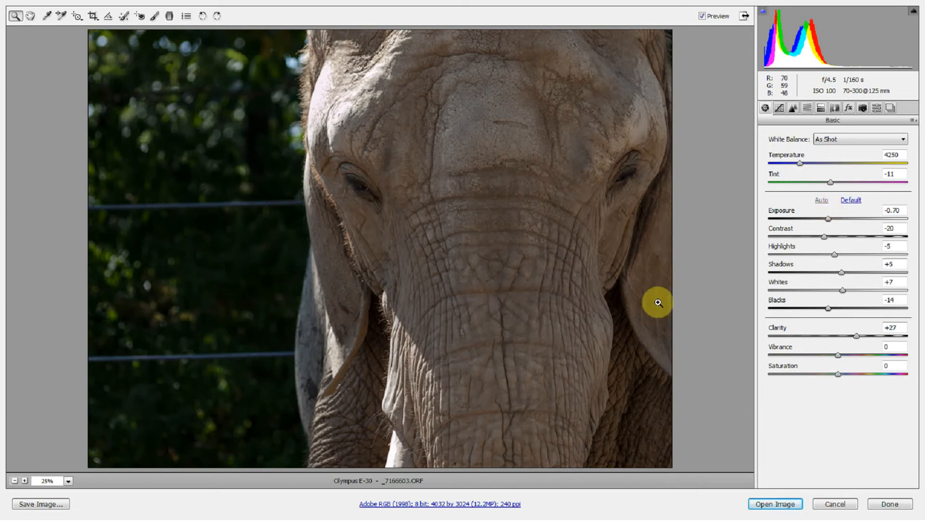
pyautogui.moveTo(841, 272); pyautogui.dragTo(906, 273)
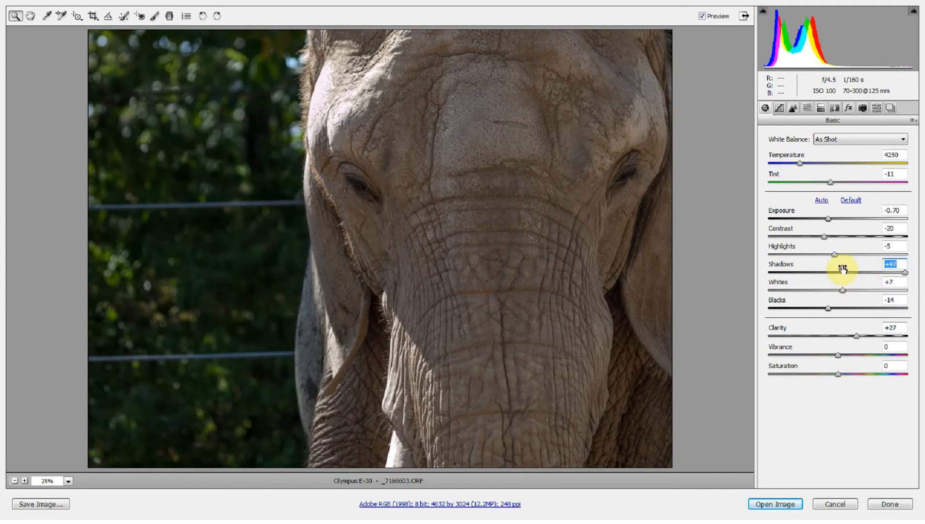
pyautogui.moveTo(835, 254); pyautogui.dragTo(870, 257)
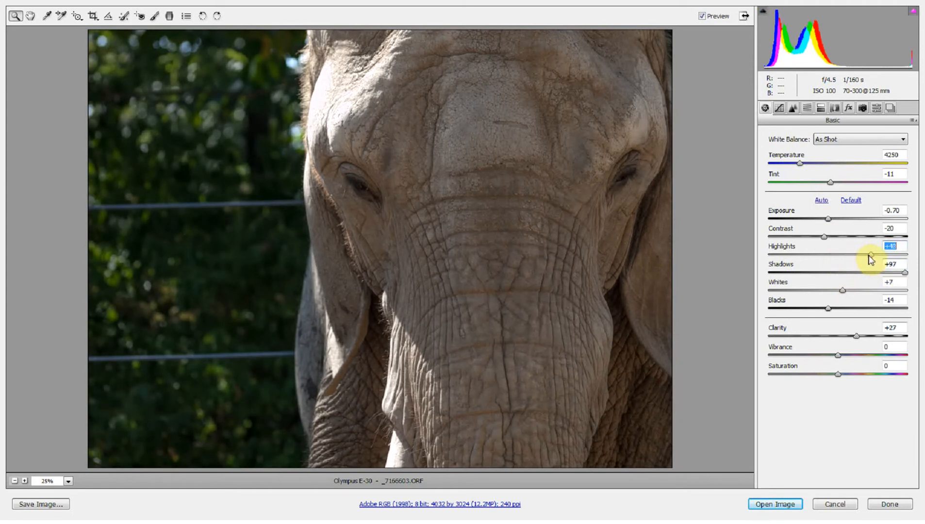
pyautogui.moveTo(824, 237); pyautogui.dragTo(836, 223)
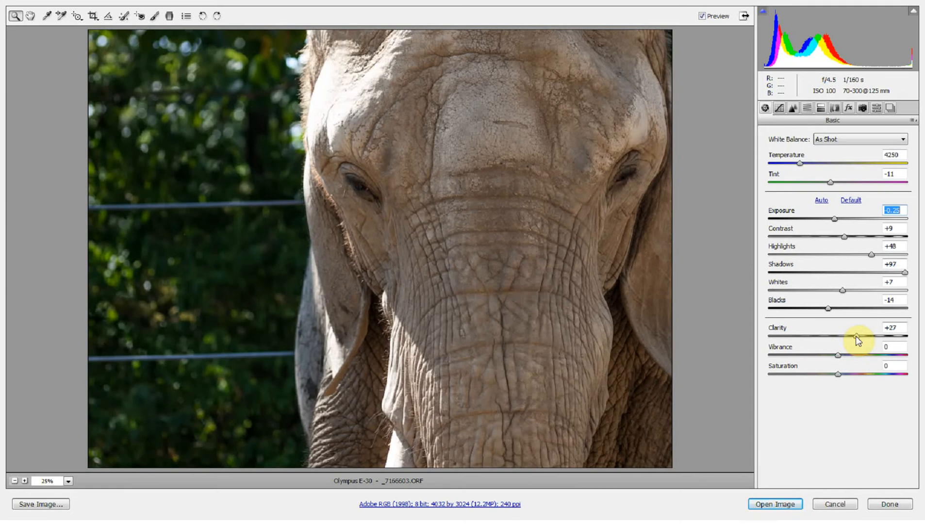
# - Set Clarity to +100 and open the raw elephant photo in Photoshop
pyautogui.moveTo(856, 336); pyautogui.dragTo(864, 340)
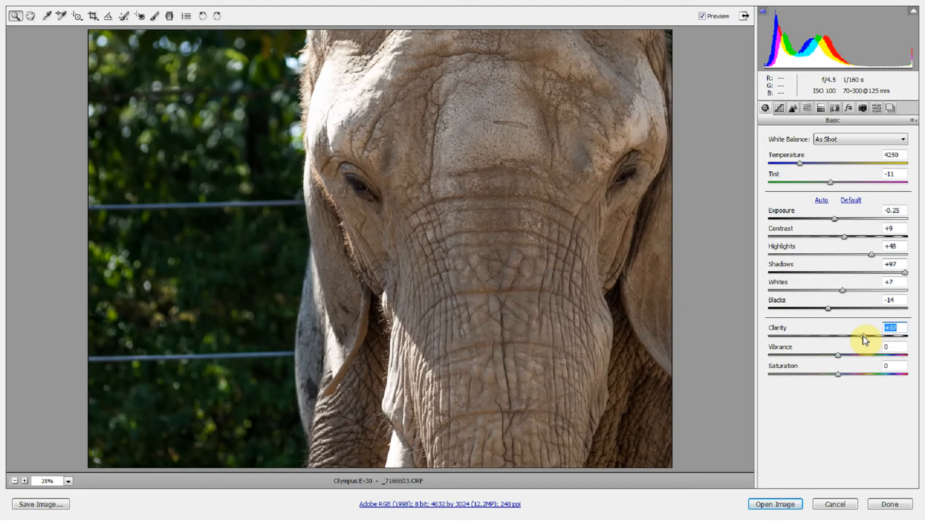
pyautogui.moveTo(868, 338); pyautogui.dragTo(908, 335)
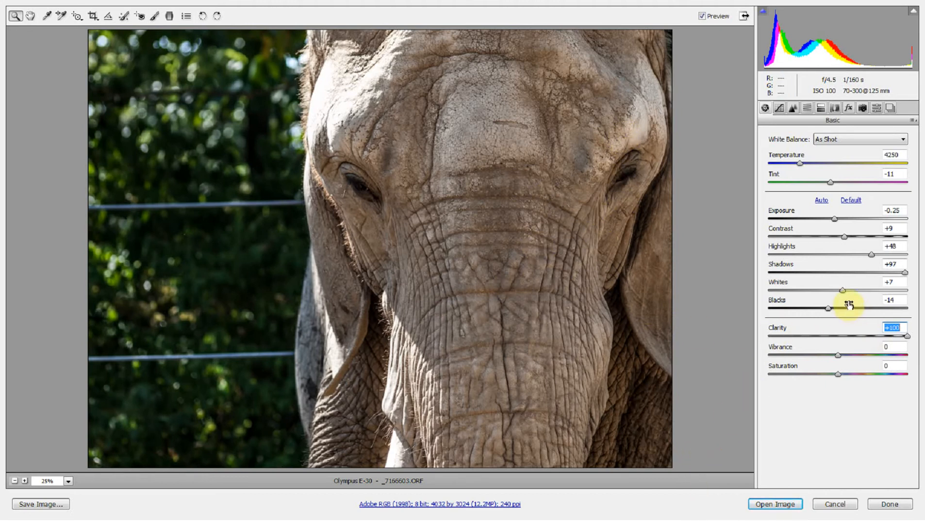
pyautogui.click(769, 506)
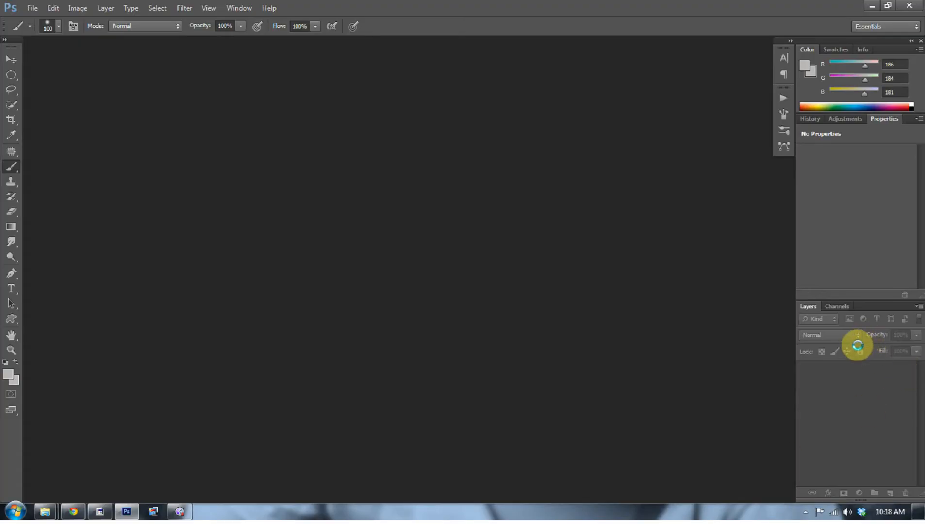
# - Duplicate the Background layer and hide the original Background
pyautogui.click(11, 353)
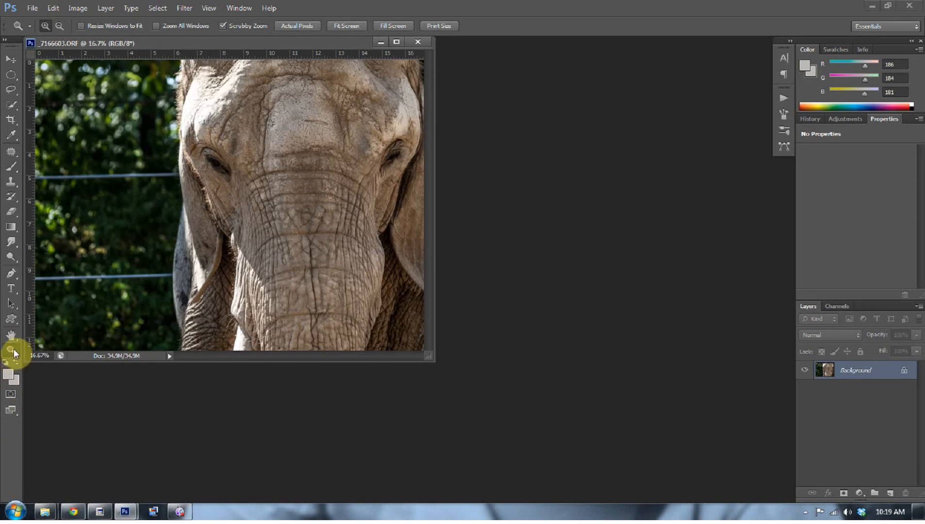
pyautogui.rightClick(260, 227)
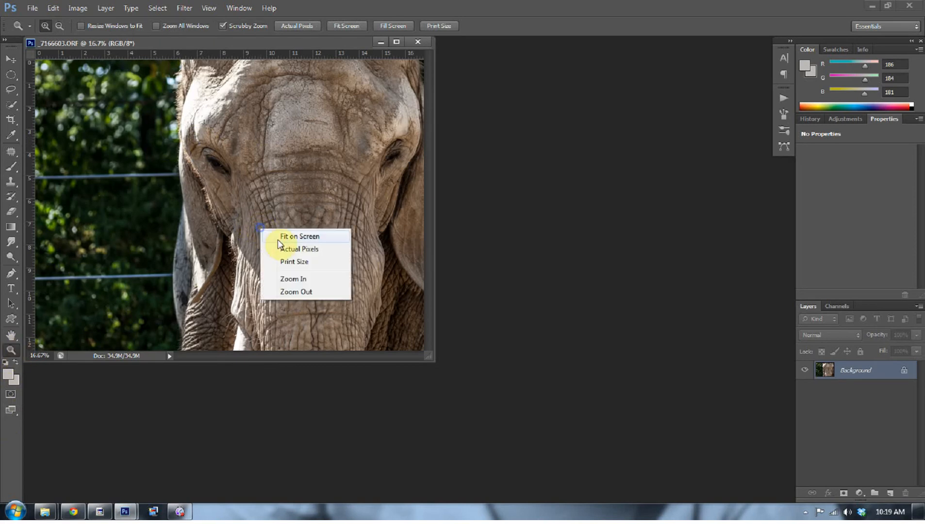
pyautogui.click(280, 238)
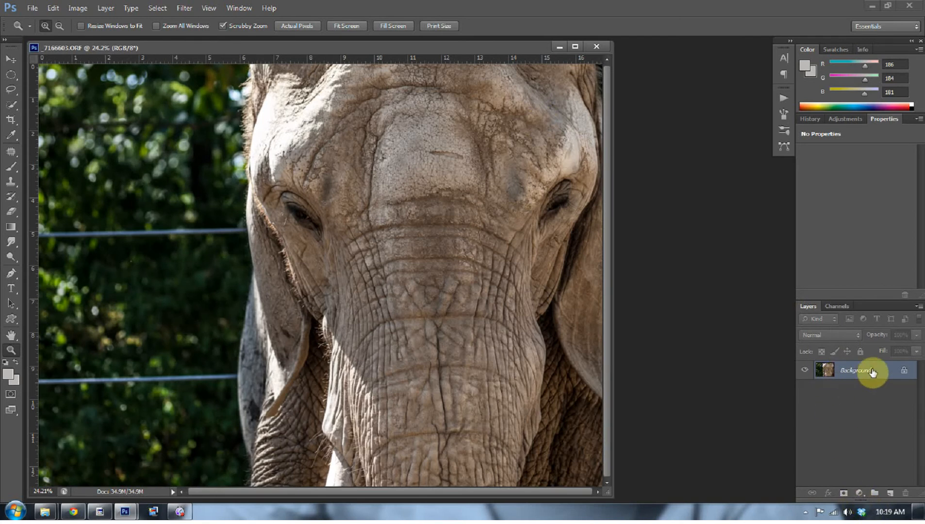
pyautogui.hotkey('ctrl', 'j')
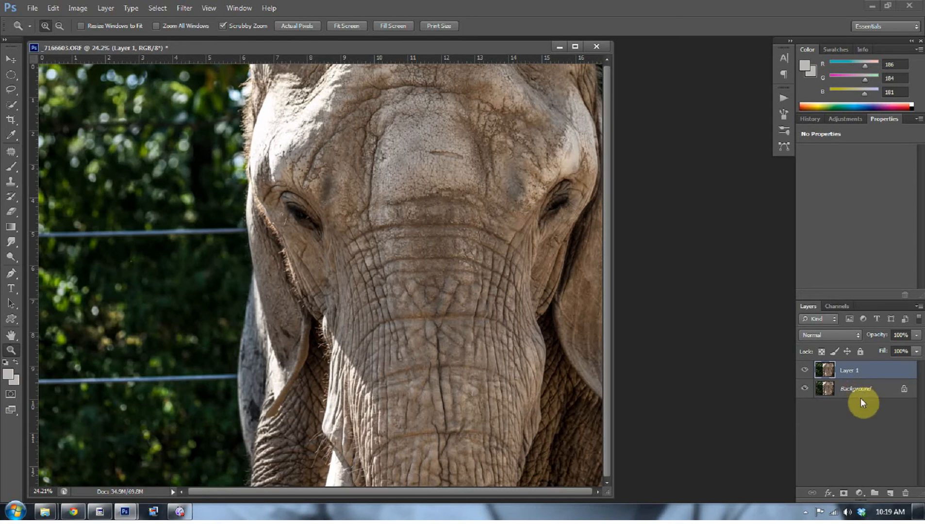
pyautogui.click(806, 390)
# - Add a new layer filled with black and place it beneath Layer 1
pyautogui.click(890, 494)
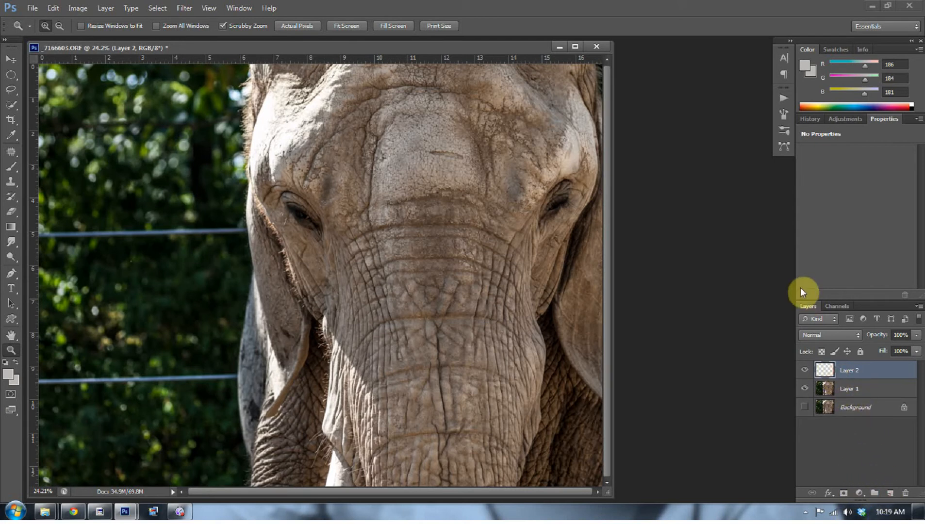
pyautogui.hotkey('shift', 'F5')
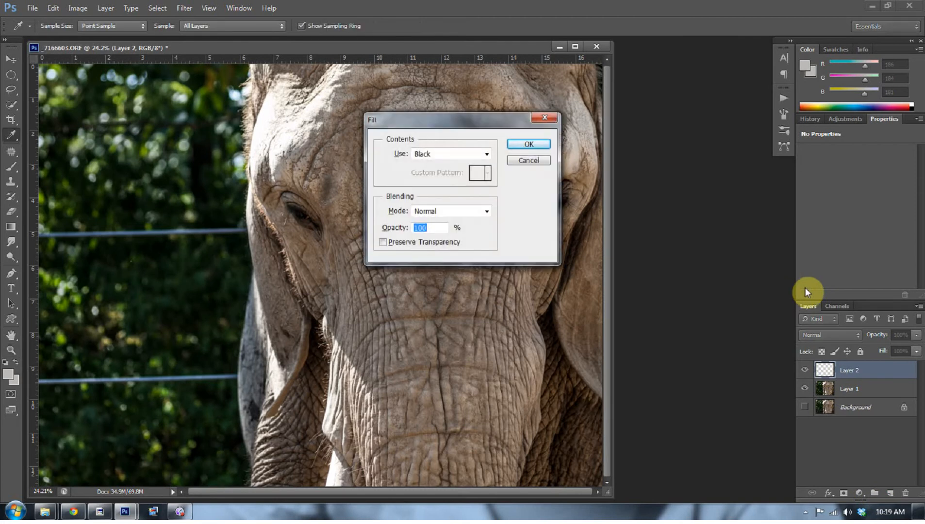
pyautogui.click(483, 153)
pyautogui.click(443, 240)
pyautogui.click(529, 144)
pyautogui.press('z')
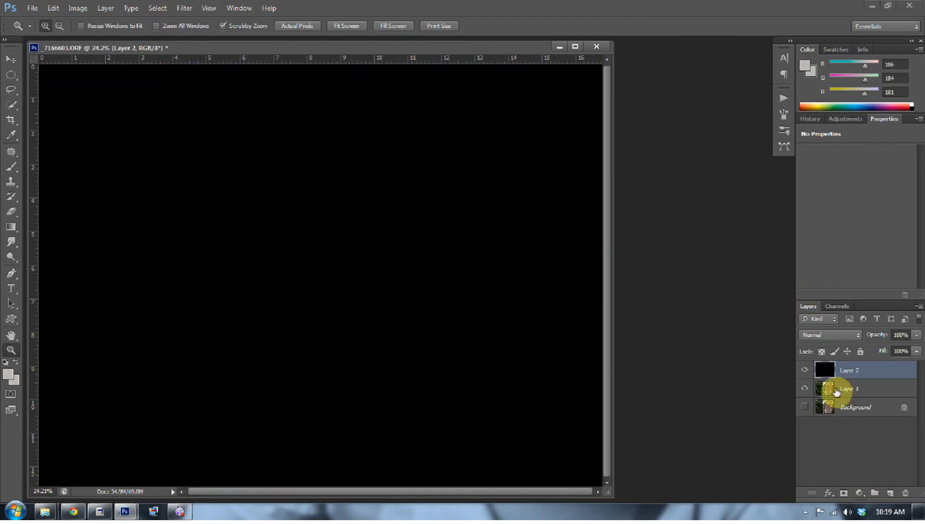
pyautogui.click(836, 392)
pyautogui.moveTo(834, 393); pyautogui.dragTo(829, 372)
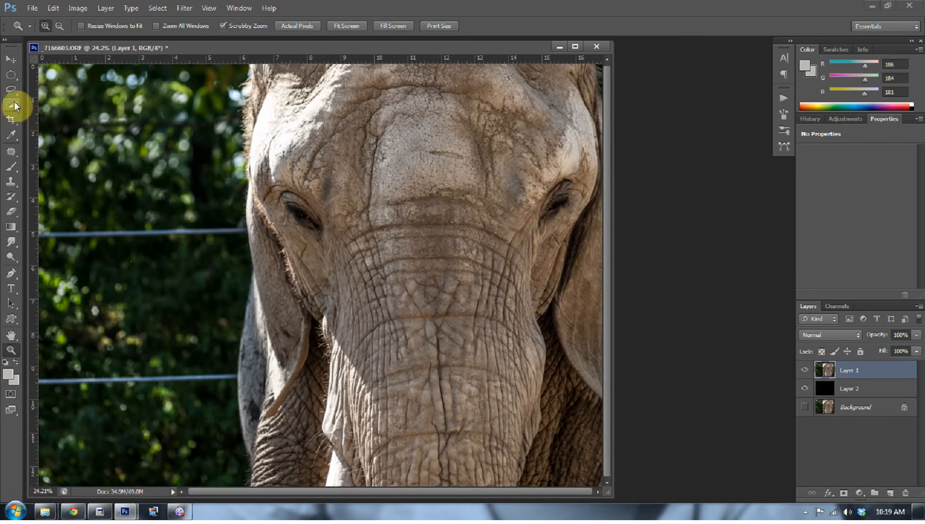
# - Select the whole elephant on Layer 1 with the Quick Selection tool
pyautogui.moveTo(12, 105); pyautogui.dragTo(28, 105)
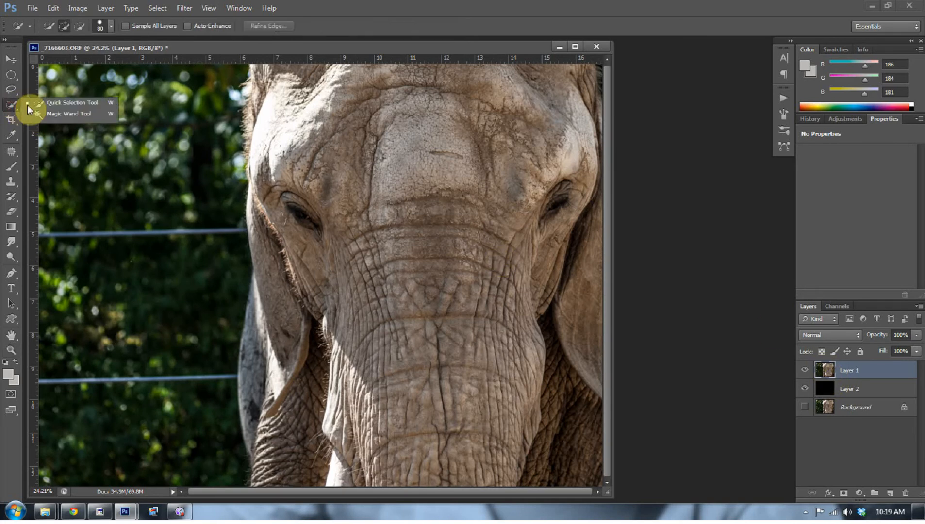
pyautogui.click(71, 103)
pyautogui.moveTo(427, 158)
pyautogui.mouseDown()
pyautogui.moveTo(462, 159)
pyautogui.moveTo(447, 340)
pyautogui.mouseUp()
pyautogui.moveTo(474, 381)
pyautogui.mouseDown()
pyautogui.moveTo(571, 476)
pyautogui.moveTo(589, 458)
pyautogui.moveTo(546, 231)
pyautogui.moveTo(461, 211)
pyautogui.moveTo(372, 104)
pyautogui.moveTo(287, 68)
pyautogui.moveTo(261, 71)
pyautogui.moveTo(274, 363)
pyautogui.moveTo(262, 306)
pyautogui.moveTo(249, 367)
pyautogui.moveTo(261, 428)
pyautogui.moveTo(301, 472)
pyautogui.moveTo(338, 451)
pyautogui.moveTo(369, 399)
pyautogui.moveTo(364, 374)
pyautogui.moveTo(348, 423)
pyautogui.moveTo(328, 327)
pyautogui.moveTo(333, 413)
pyautogui.moveTo(381, 413)
pyautogui.moveTo(515, 195)
pyautogui.mouseUp()
# - Shrink the selection brush to 45 and subtract the background areas beside the elephant's upper right and upper left edges
pyautogui.press('[')
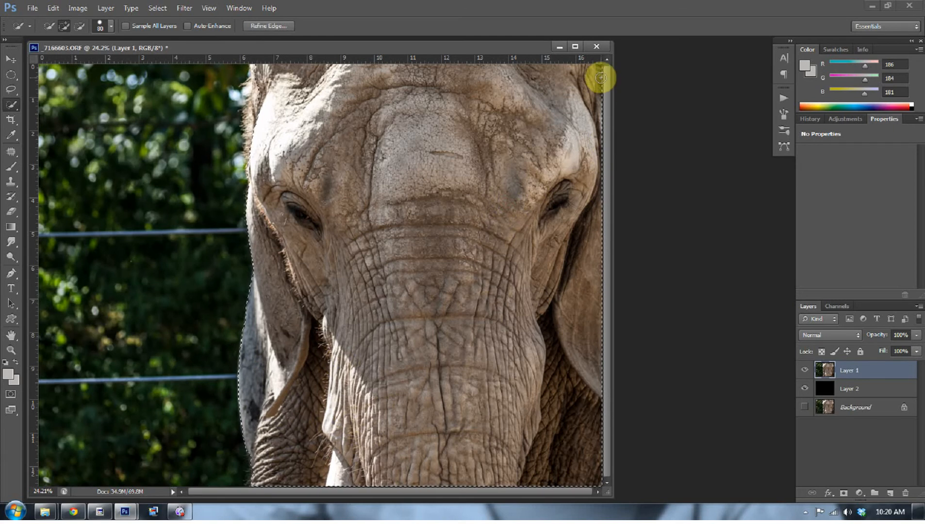
pyautogui.press('[')
pyautogui.press('[')
pyautogui.press('[')
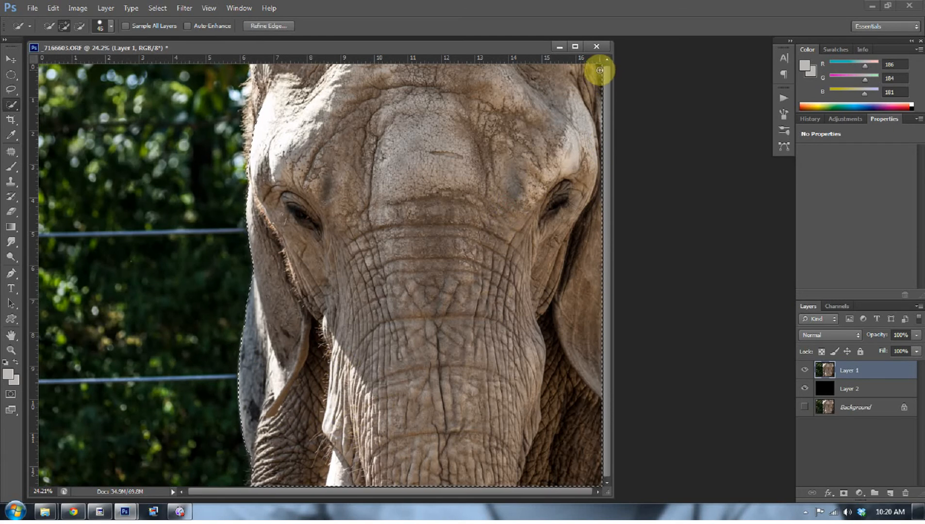
pyautogui.moveTo(599, 66); pyautogui.dragTo(601, 89)
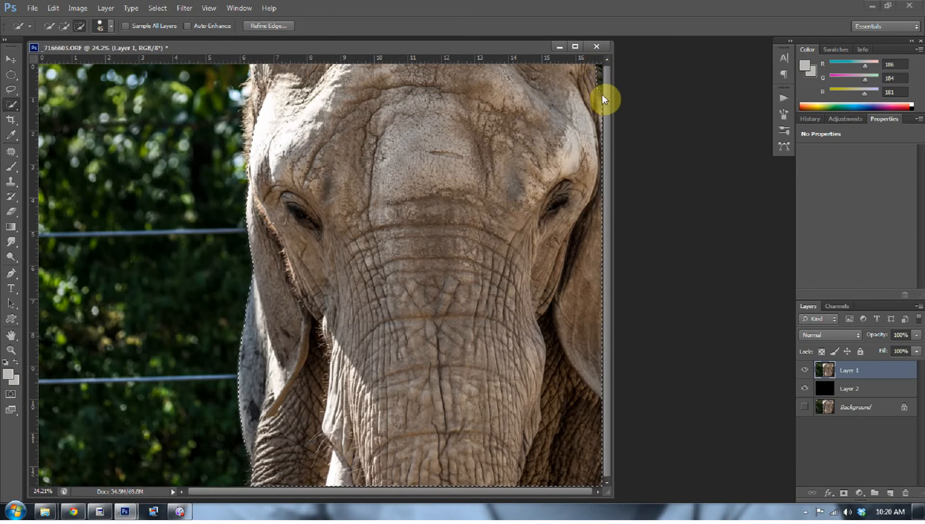
pyautogui.click(259, 98)
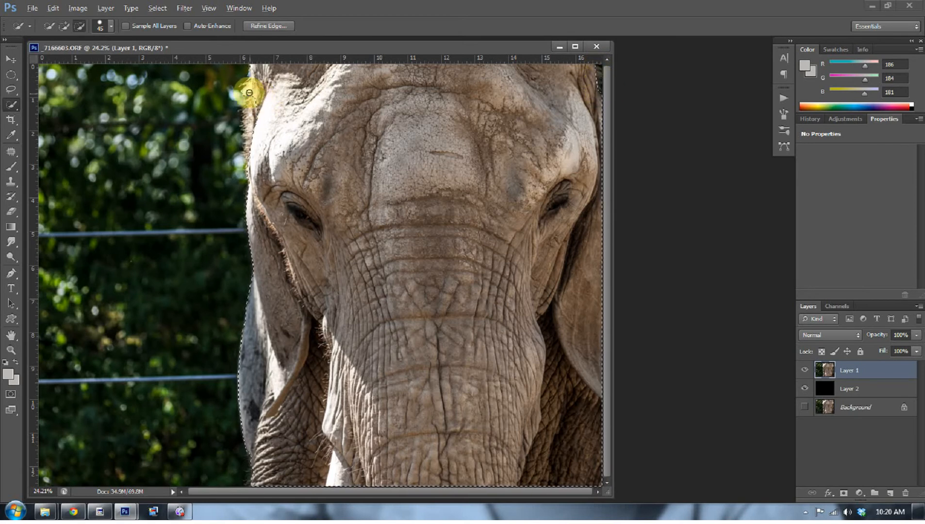
pyautogui.keyDown('alt'); pyautogui.click(241, 84); pyautogui.keyUp('alt')
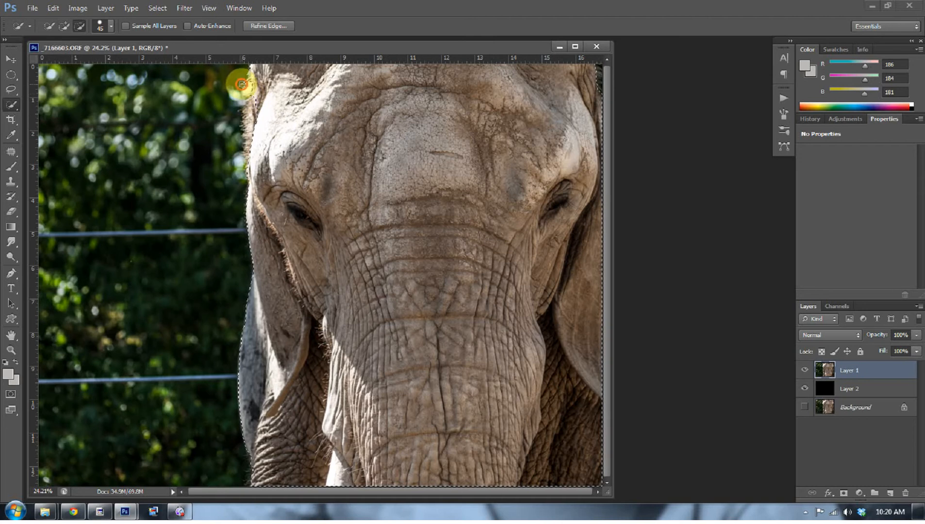
# - Open Refine Edge for the selection, set the Decontaminate Colors amount to 0% and use the Black & White view
pyautogui.click(279, 29)
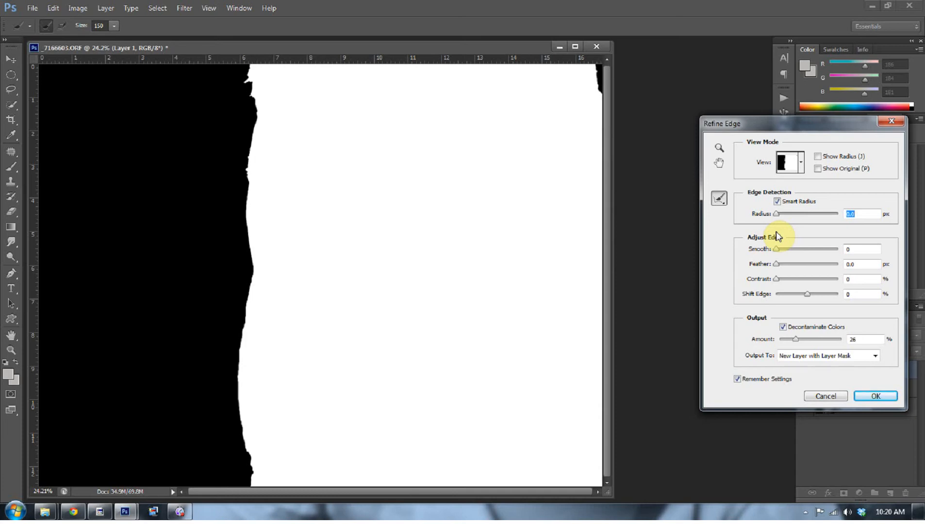
pyautogui.moveTo(785, 128); pyautogui.dragTo(710, 113)
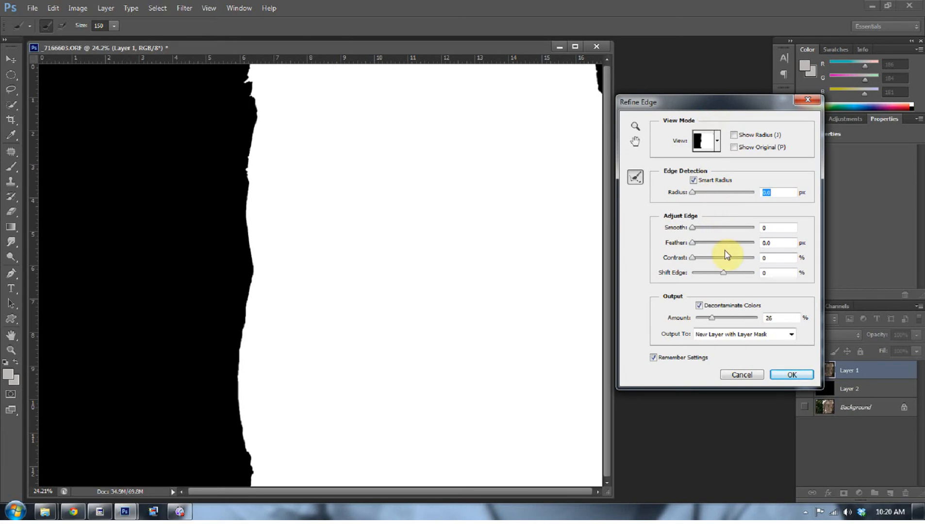
pyautogui.moveTo(711, 318); pyautogui.dragTo(696, 318)
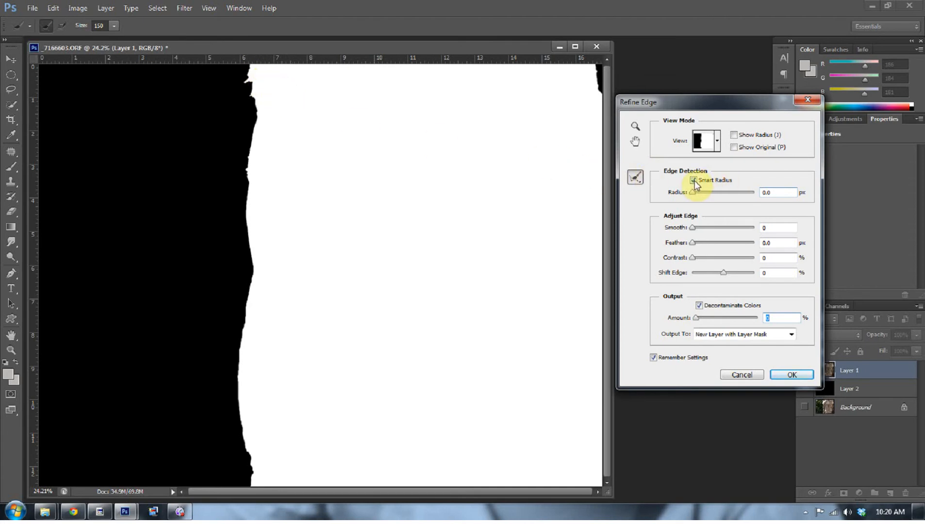
pyautogui.click(718, 141)
pyautogui.click(696, 170)
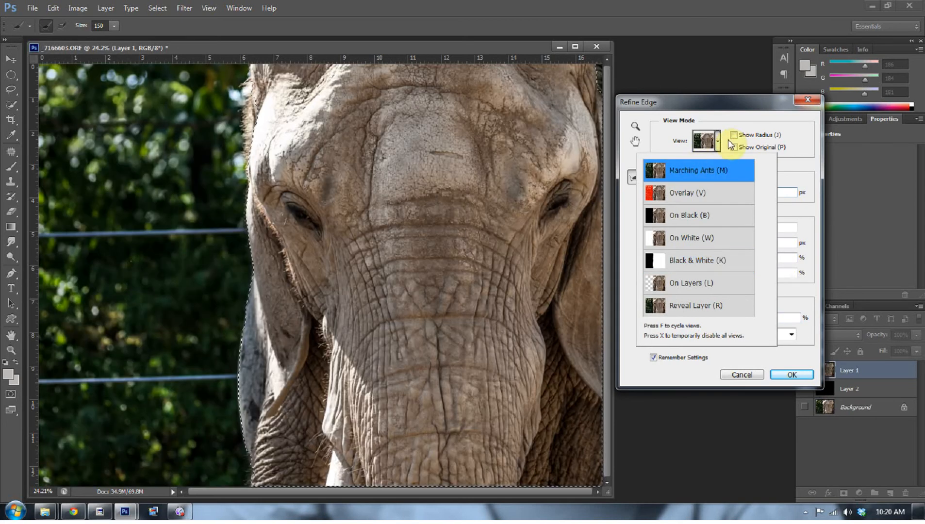
pyautogui.click(679, 260)
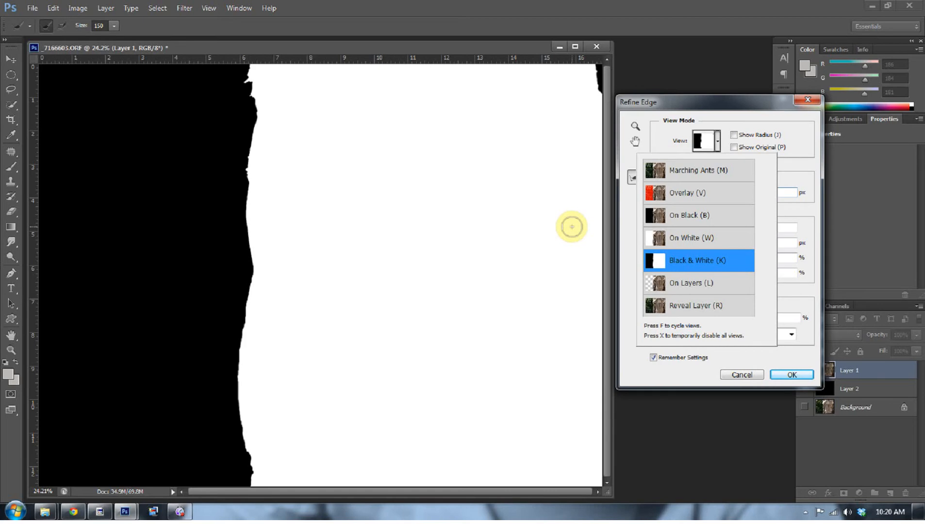
# - Brush the Refine Radius tool along the elephant's left outline and the small upper right corner to pick up fine hairs
pyautogui.click(253, 69)
pyautogui.moveTo(256, 94)
pyautogui.mouseDown()
pyautogui.moveTo(260, 286)
pyautogui.moveTo(243, 385)
pyautogui.moveTo(248, 479)
pyautogui.mouseUp()
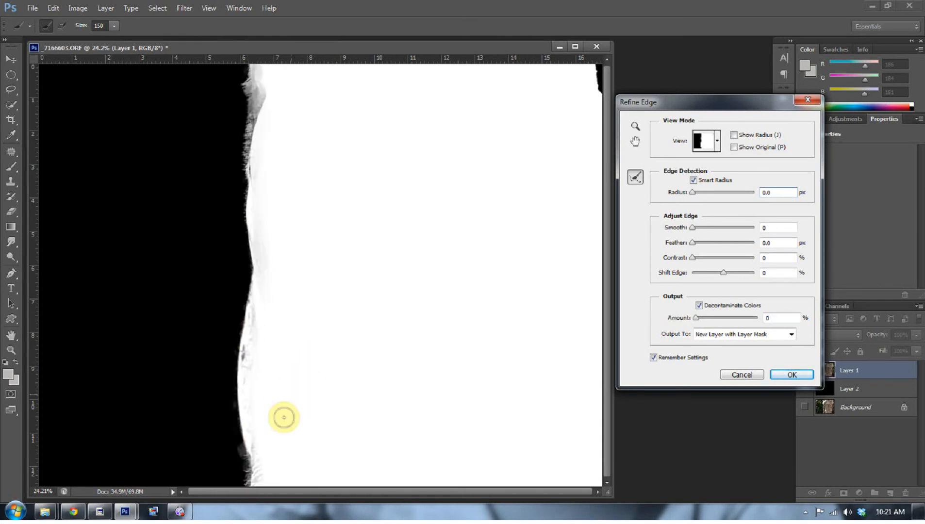
pyautogui.moveTo(281, 79)
pyautogui.mouseDown()
pyautogui.moveTo(248, 78)
pyautogui.moveTo(245, 100)
pyautogui.moveTo(266, 107)
pyautogui.mouseUp()
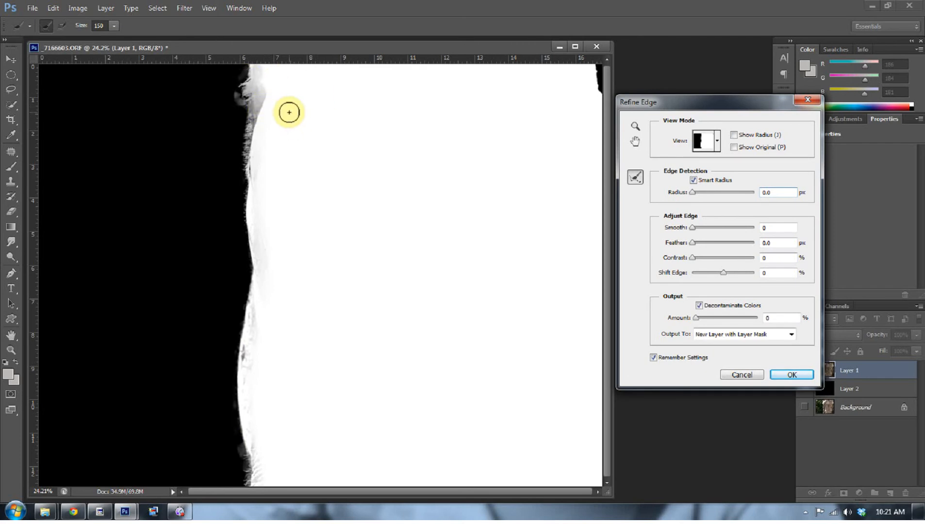
pyautogui.moveTo(591, 69); pyautogui.dragTo(591, 137)
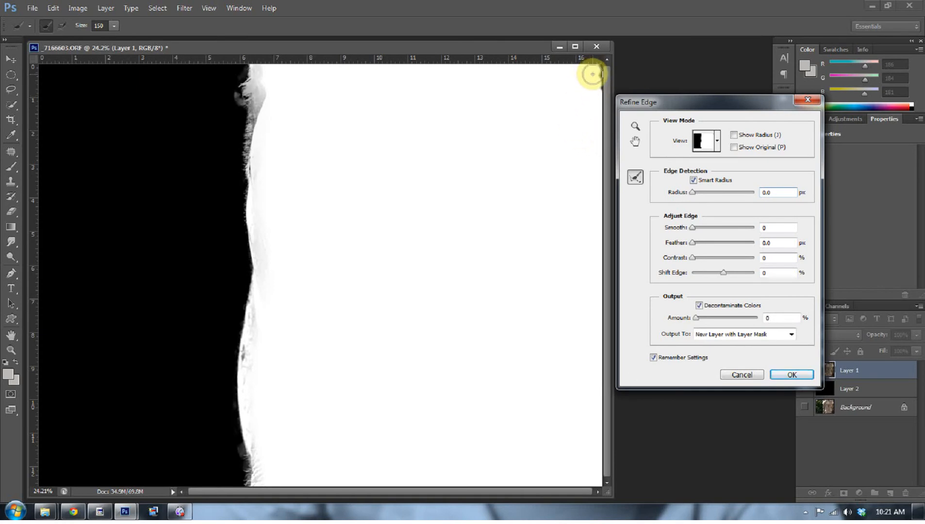
pyautogui.moveTo(601, 72); pyautogui.dragTo(587, 103)
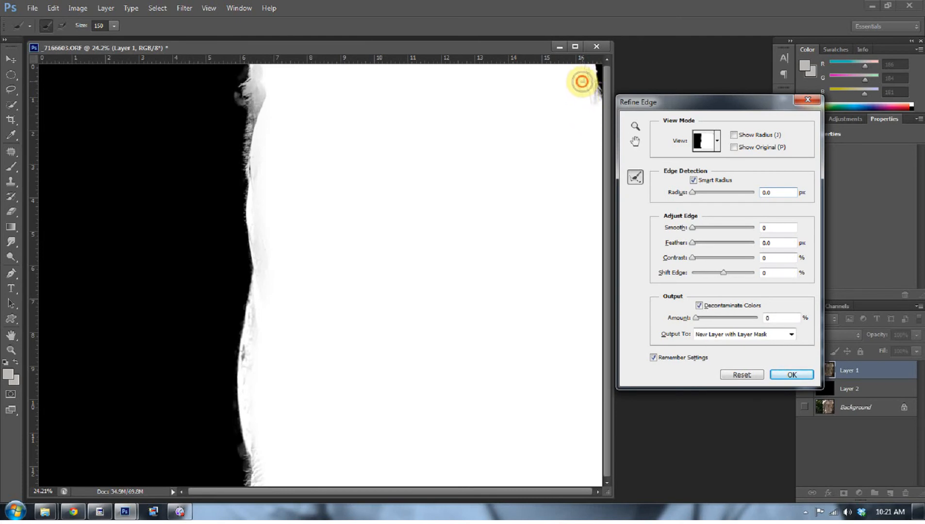
# - Erase the excess edge refinement inside the elephant near the upper right corner and along the left outline
pyautogui.keyDown('alt'); pyautogui.click(583, 76); pyautogui.keyUp('alt')
pyautogui.keyDown('alt'); pyautogui.click(585, 98); pyautogui.keyUp('alt')
pyautogui.keyDown('alt'); pyautogui.click(585, 87); pyautogui.keyUp('alt')
pyautogui.moveTo(266, 70)
pyautogui.mouseDown()
pyautogui.moveTo(264, 115)
pyautogui.moveTo(263, 80)
pyautogui.mouseUp()
pyautogui.click(263, 110)
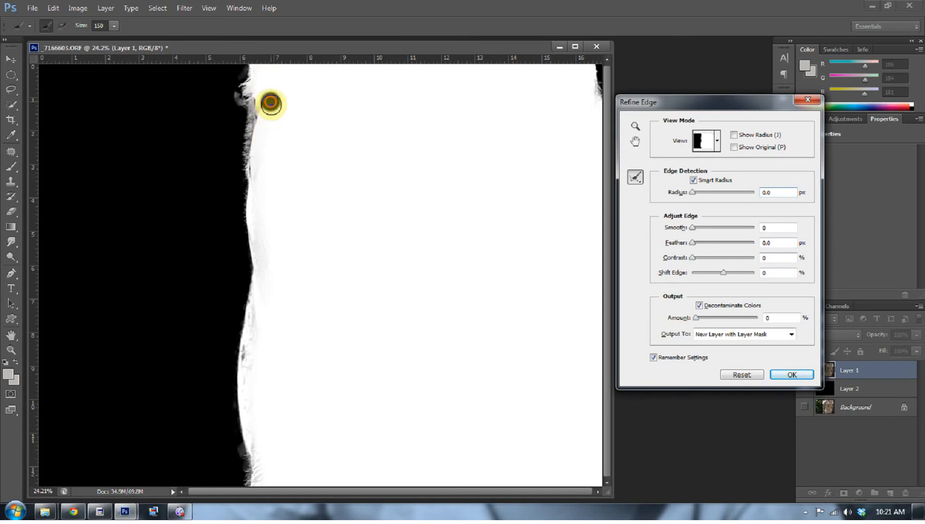
pyautogui.moveTo(265, 196)
pyautogui.mouseDown()
pyautogui.moveTo(247, 366)
pyautogui.moveTo(265, 490)
pyautogui.moveTo(285, 459)
pyautogui.mouseUp()
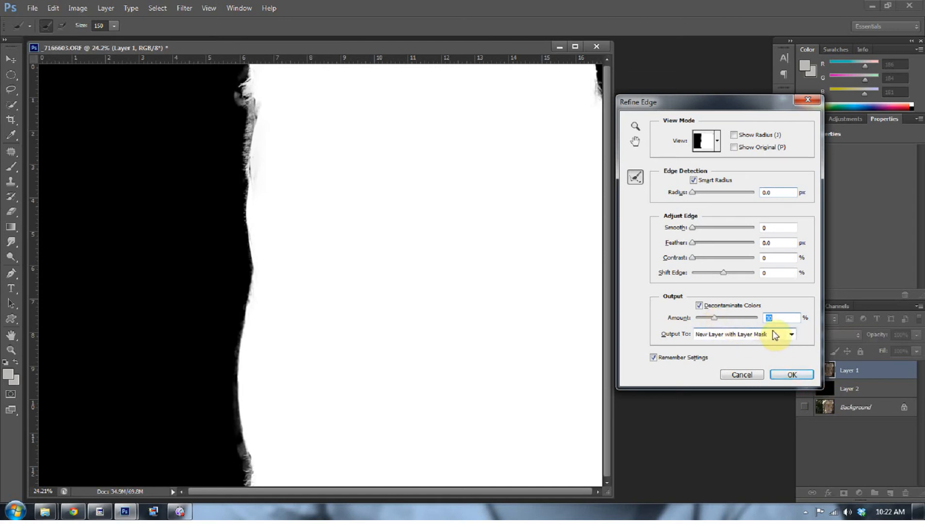
# - Output the refined selection to a new layer with layer mask and delete the unmasked Layer 1
pyautogui.click(792, 375)
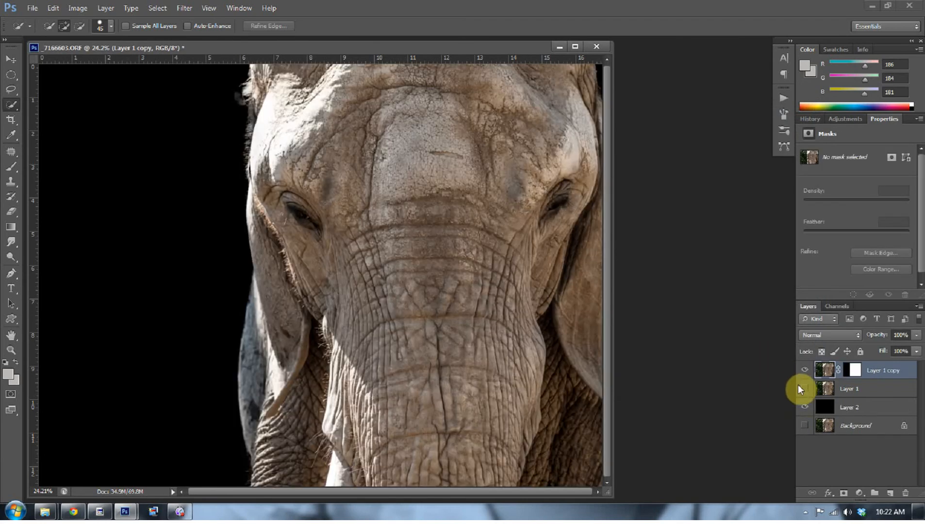
pyautogui.click(845, 396)
pyautogui.press('Delete')
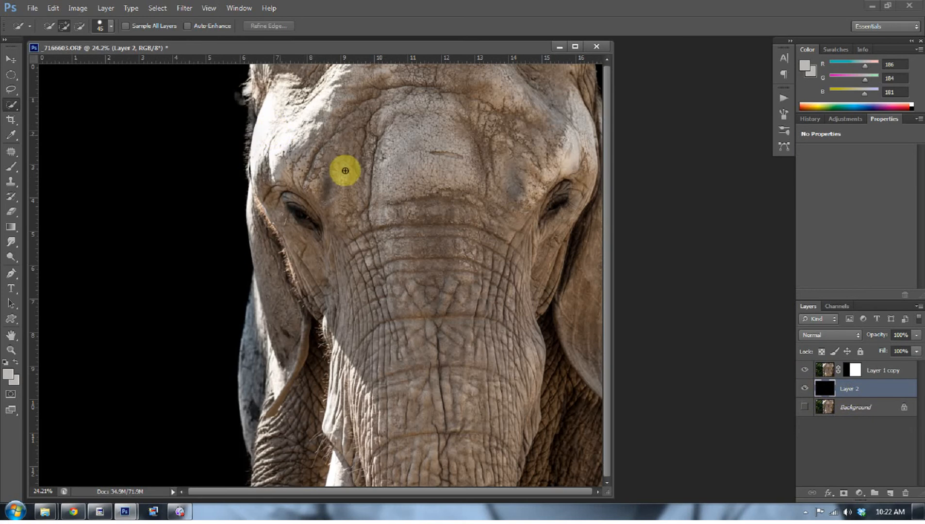
# - Paint black on the layer mask of Layer 1 copy to remove the grey smudge beside the hairs at the elephant's upper left edge
pyautogui.press('z')
pyautogui.moveTo(230, 90); pyautogui.dragTo(301, 154)
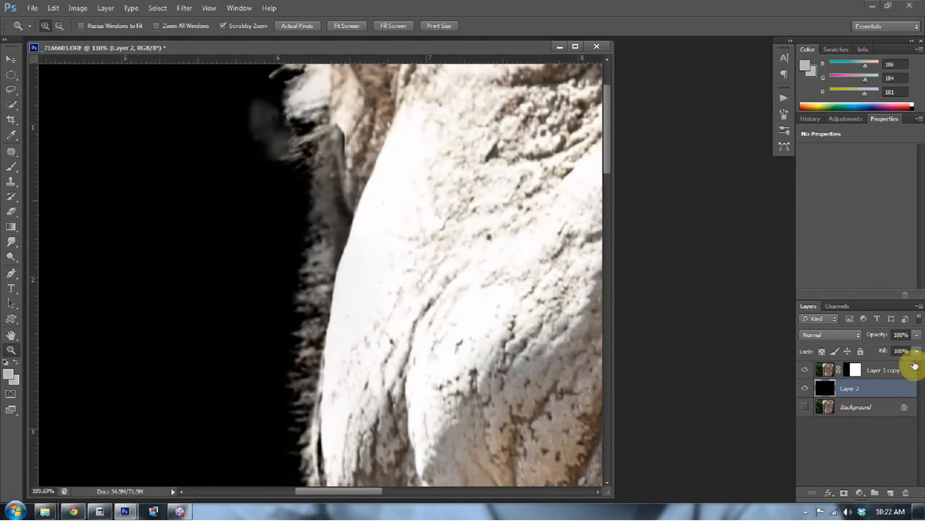
pyautogui.click(855, 371)
pyautogui.press('d')
pyautogui.press('b')
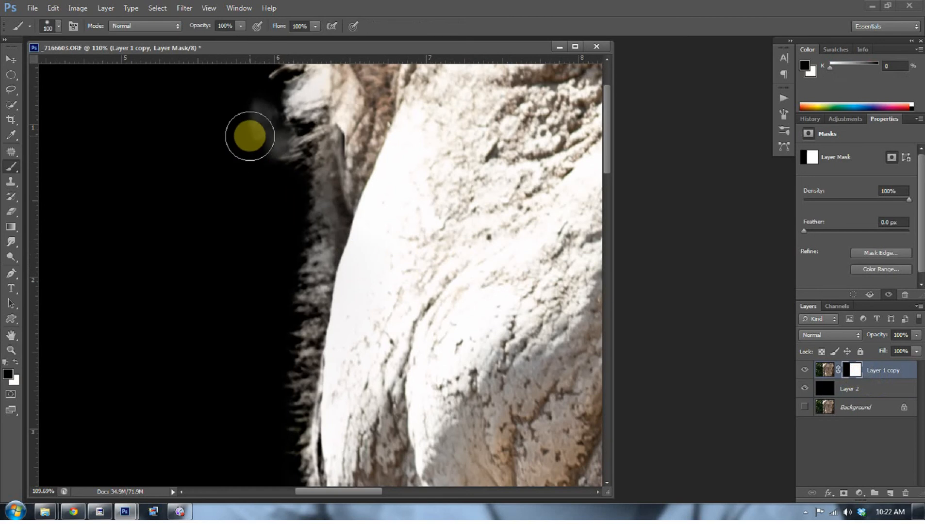
pyautogui.moveTo(245, 103)
pyautogui.mouseDown()
pyautogui.moveTo(262, 154)
pyautogui.moveTo(245, 101)
pyautogui.mouseUp()
pyautogui.moveTo(609, 143); pyautogui.dragTo(658, 489)
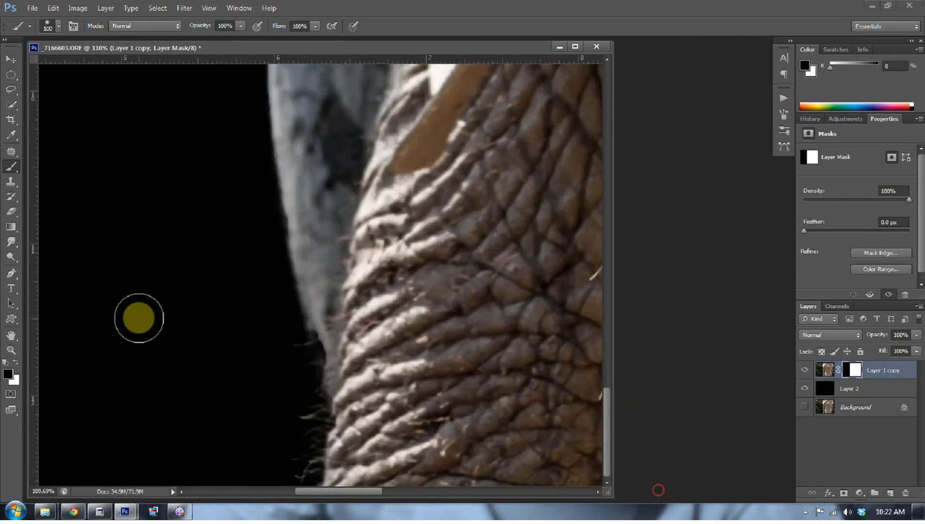
# - Paint white on the layer mask beside the upper left hairs to reveal the background, and paint it out again in black
pyautogui.click(16, 363)
pyautogui.click(10, 350)
pyautogui.rightClick(167, 311)
pyautogui.click(209, 319)
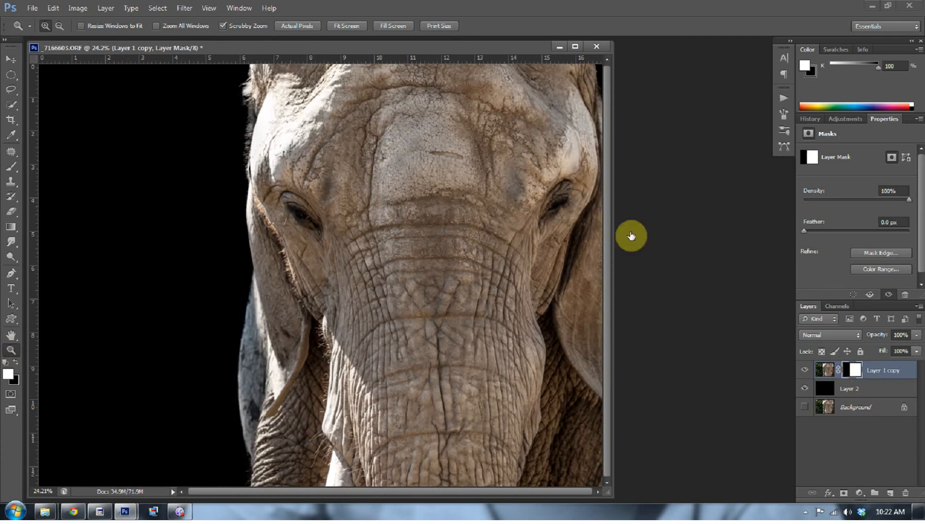
pyautogui.moveTo(227, 97); pyautogui.dragTo(316, 146)
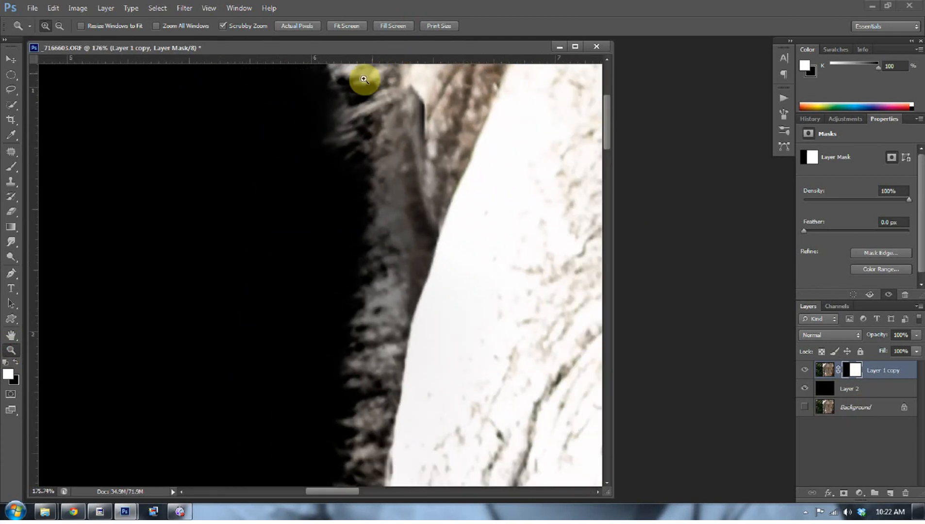
pyautogui.press('b')
pyautogui.click(299, 151)
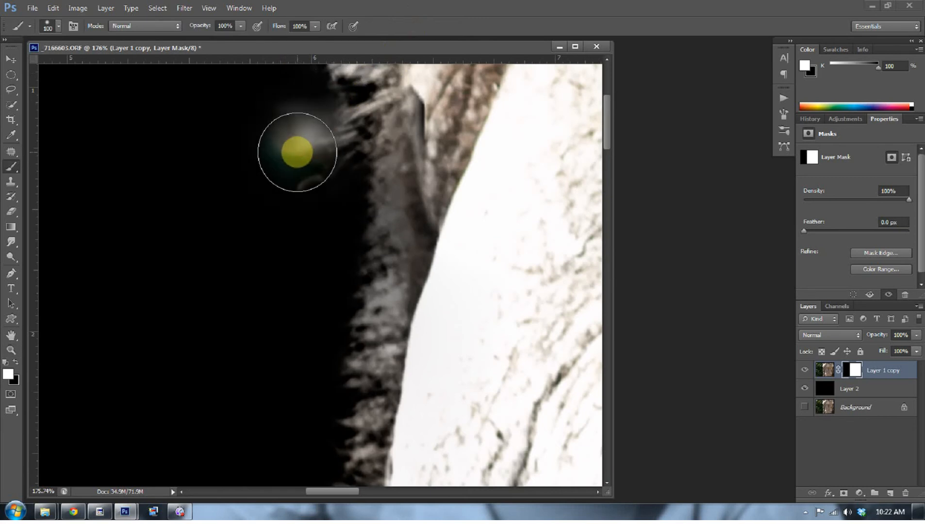
pyautogui.press('x')
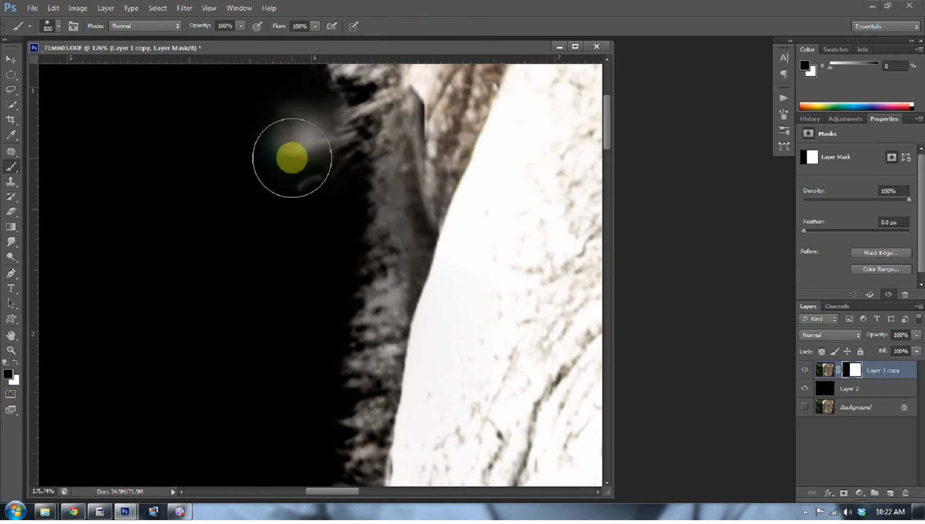
pyautogui.click(291, 141)
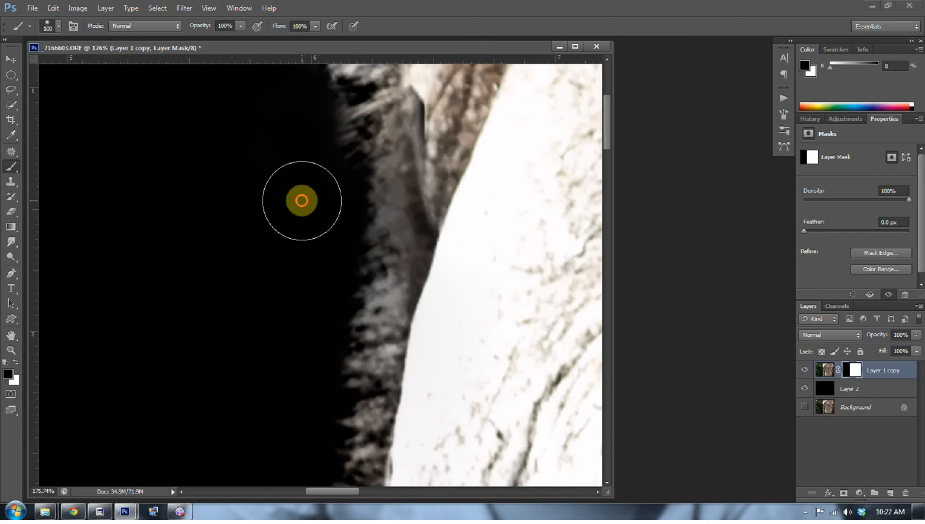
pyautogui.click(11, 350)
pyautogui.rightClick(223, 317)
pyautogui.click(235, 324)
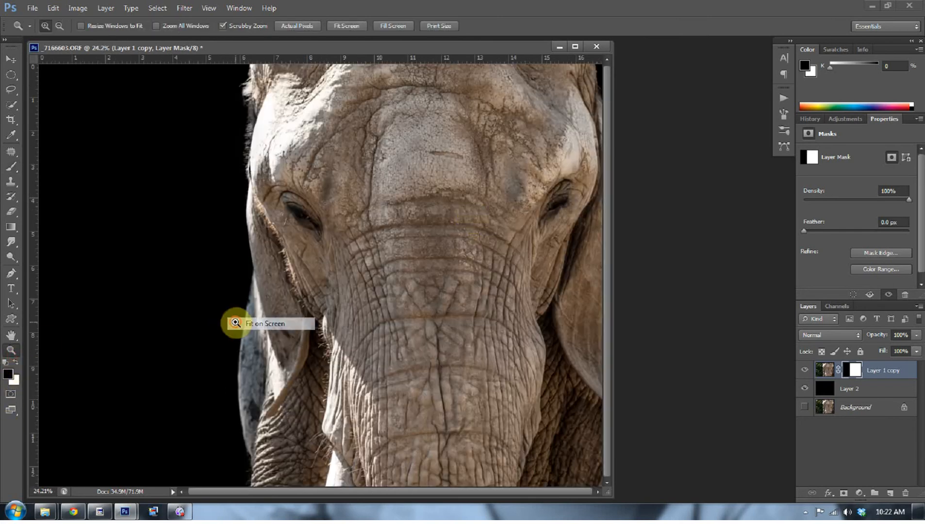
pyautogui.click(833, 378)
pyautogui.click(859, 493)
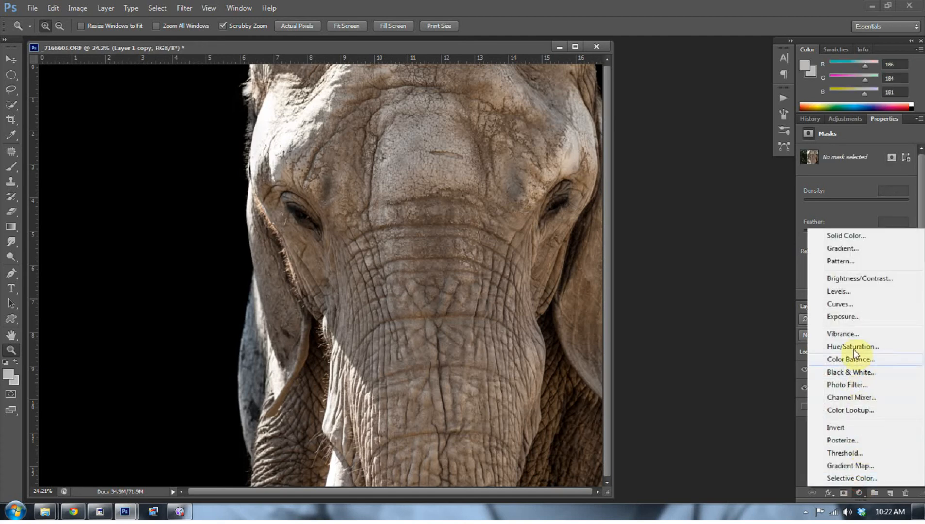
pyautogui.click(837, 314)
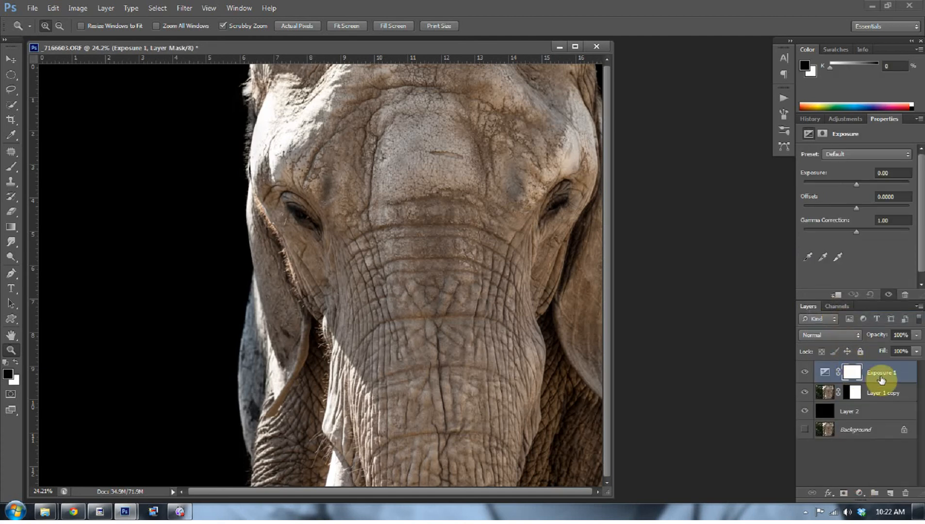
pyautogui.press('Delete')
# - Add a Curves adjustment layer above Layer 1 copy with a slight S-curve, lowering the shadows and raising input 190 to output 199
pyautogui.click(860, 493)
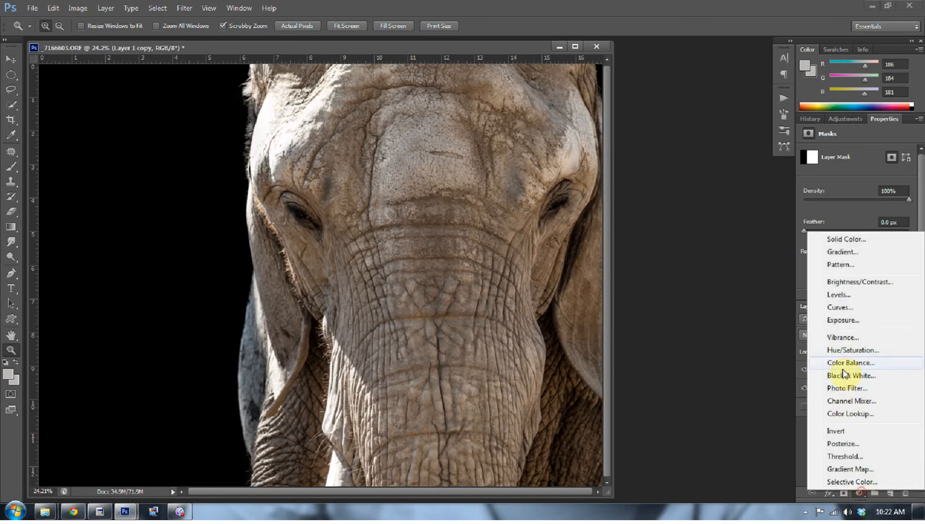
pyautogui.click(840, 308)
pyautogui.click(847, 242)
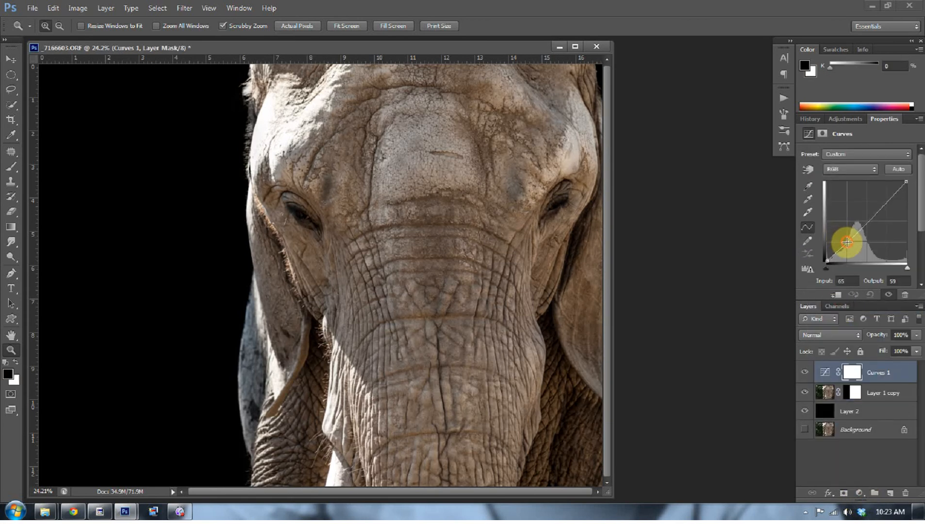
pyautogui.moveTo(847, 243); pyautogui.dragTo(847, 244)
pyautogui.moveTo(887, 203); pyautogui.dragTo(886, 201)
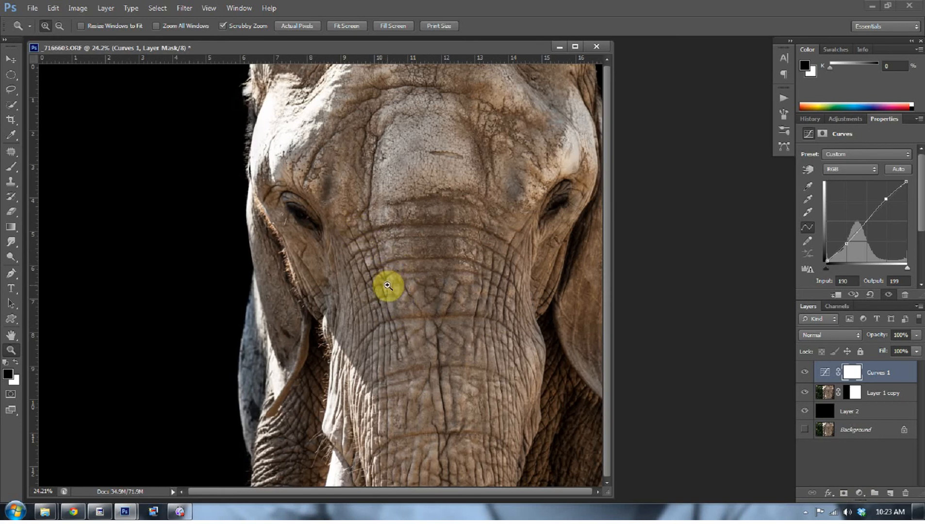
# - Select the dark skin creases on Layer 1 copy with Color Range, sampling a crease with Sampled Colors and Fuzziness 86
pyautogui.moveTo(365, 258); pyautogui.dragTo(454, 310)
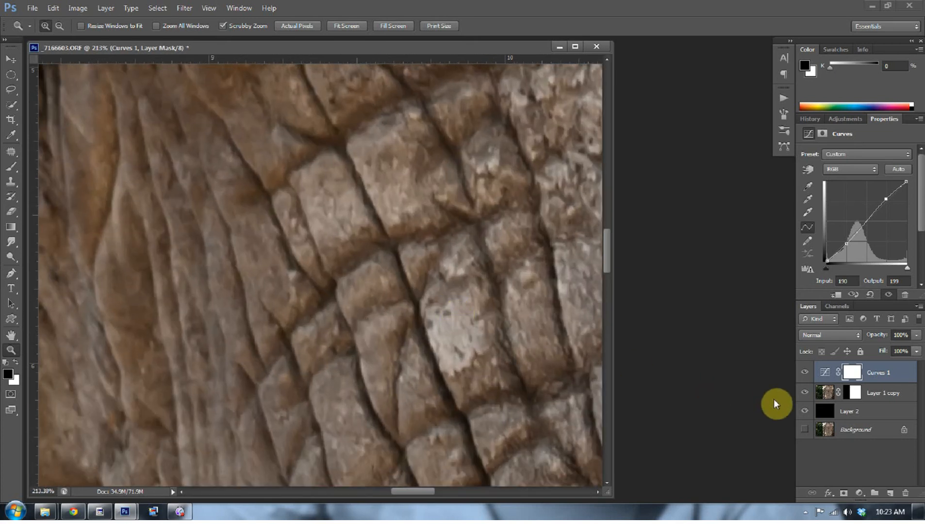
pyautogui.click(827, 397)
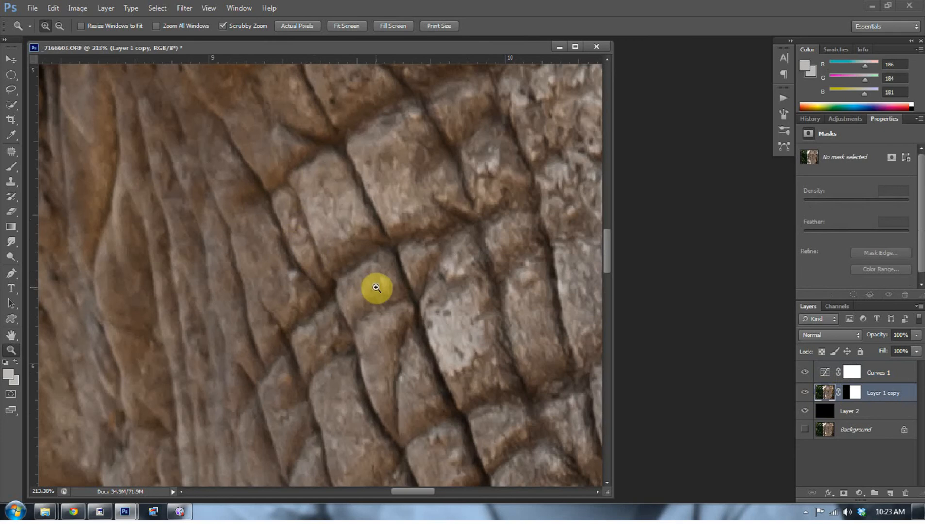
pyautogui.click(162, 12)
pyautogui.click(186, 107)
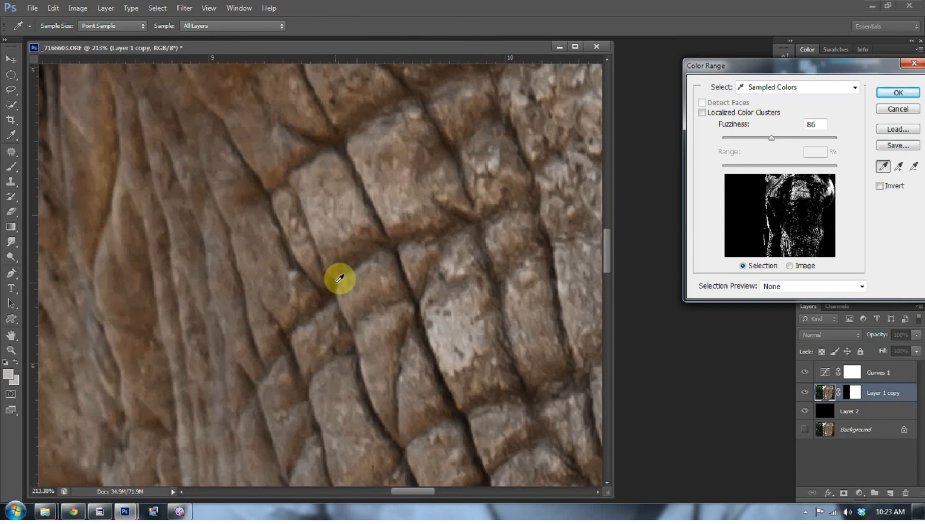
pyautogui.click(340, 278)
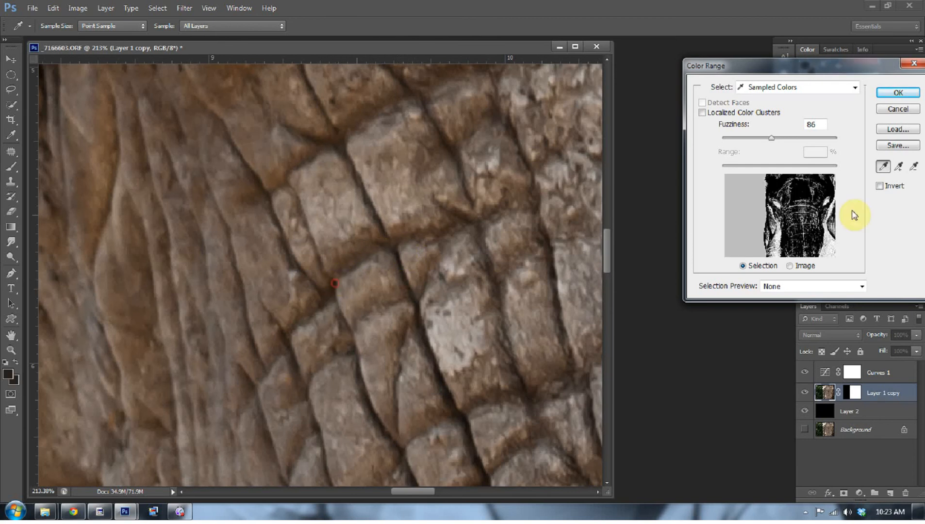
pyautogui.click(899, 92)
# - Add a Curves adjustment layer masked by the dark crease selection and check its mask with the red overlay
pyautogui.press('z')
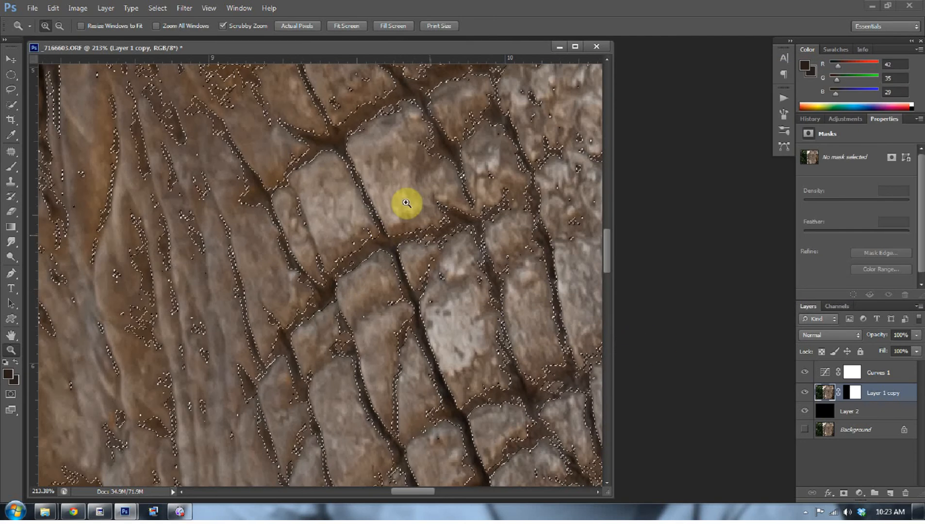
pyautogui.rightClick(402, 243)
pyautogui.click(433, 262)
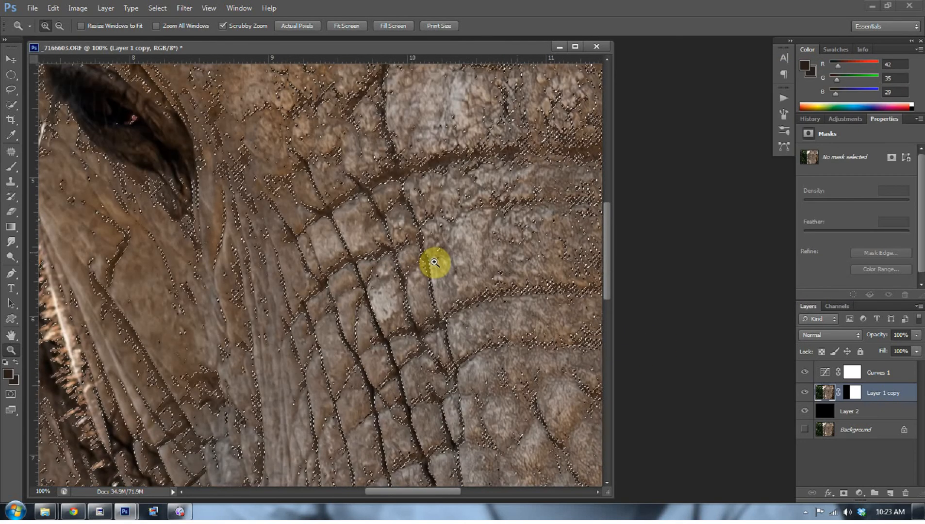
pyautogui.rightClick(526, 250)
pyautogui.click(536, 257)
pyautogui.click(859, 493)
pyautogui.click(835, 309)
pyautogui.click(856, 396)
pyautogui.keyDown('alt'); pyautogui.keyDown('shift'); pyautogui.click(855, 396); pyautogui.keyUp('shift'); pyautogui.keyUp('alt')
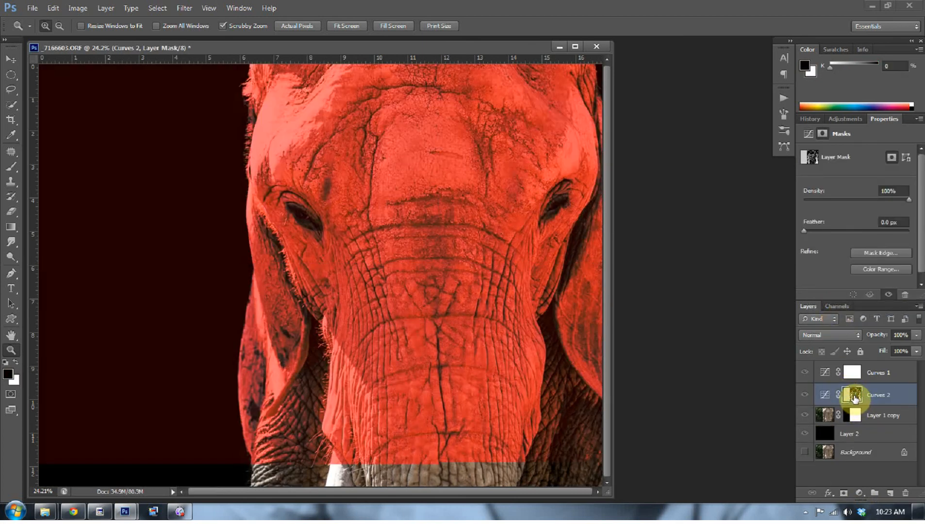
pyautogui.keyDown('alt'); pyautogui.keyDown('shift'); pyautogui.click(856, 397); pyautogui.keyUp('shift'); pyautogui.keyUp('alt')
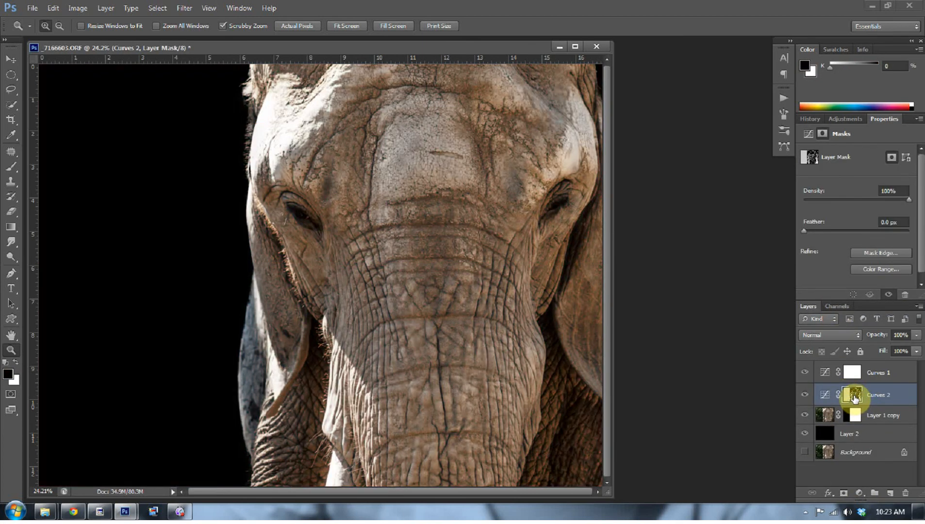
# - Darken the creases by pulling the Curves 2 curve down to output 41 at input 67, compare the effect, and reduce the layer's fill to 71%
pyautogui.click(825, 394)
pyautogui.moveTo(845, 242); pyautogui.dragTo(847, 248)
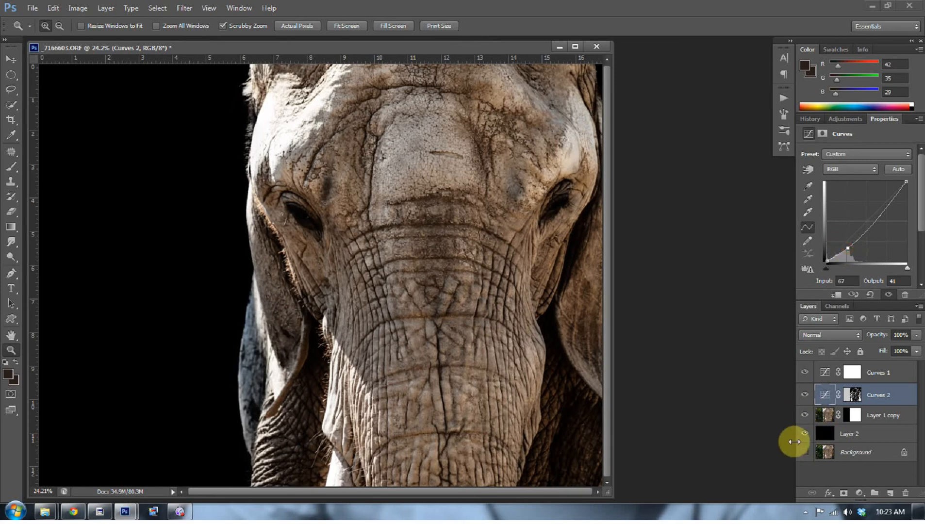
pyautogui.click(806, 396)
pyautogui.click(806, 396)
pyautogui.click(822, 399)
pyautogui.click(917, 351)
pyautogui.moveTo(911, 370); pyautogui.dragTo(903, 368)
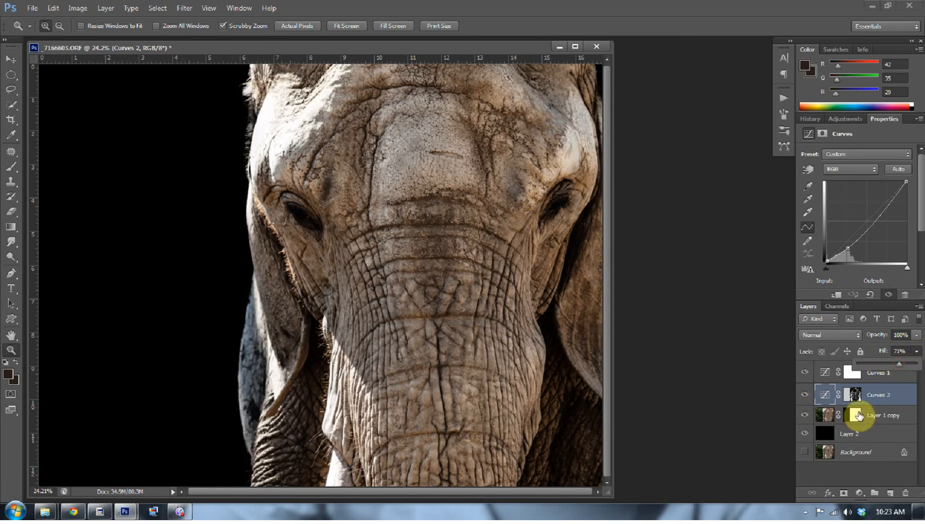
# - Paint black over the elephant's eyes on the Curves 2 mask with a 200 px brush to exclude them from the darkening
pyautogui.click(854, 394)
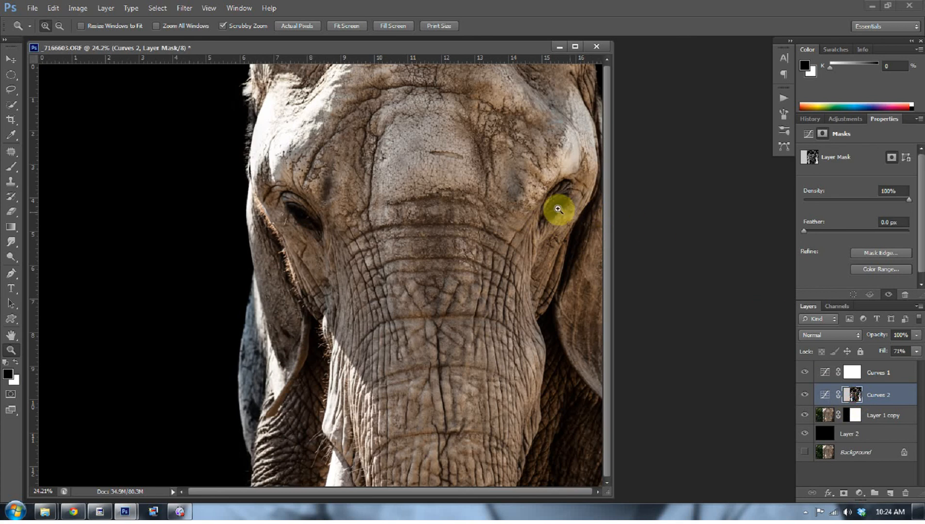
pyautogui.press('v')
pyautogui.click(11, 168)
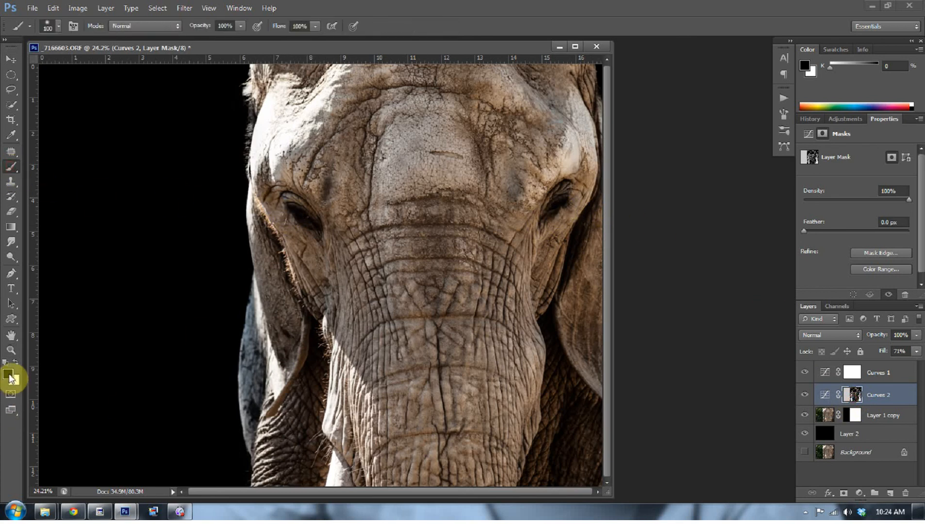
pyautogui.press(']')
pyautogui.press(']')
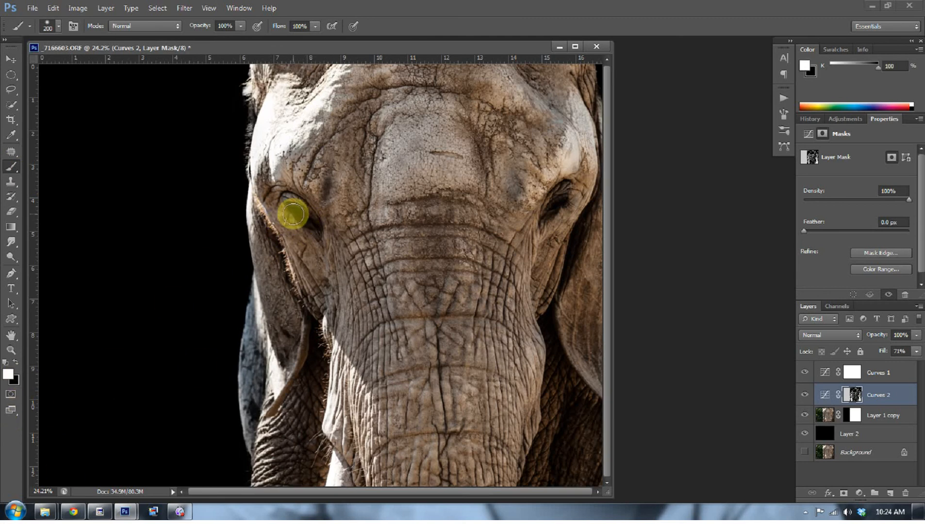
pyautogui.press('x')
pyautogui.moveTo(294, 210); pyautogui.dragTo(306, 226)
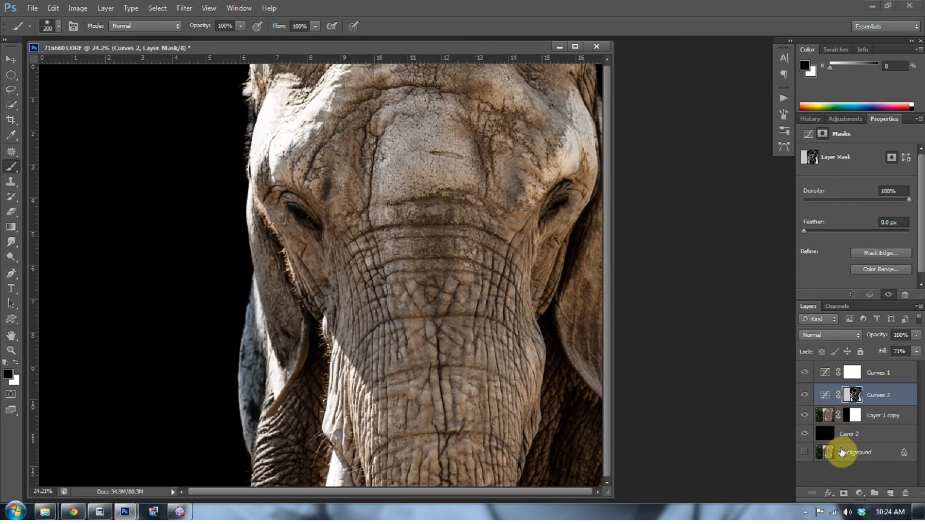
# - Select the light skin tones on Layer 1 copy with Color Range, sampling the forehead with Sampled Colors and Fuzziness 86
pyautogui.click(822, 420)
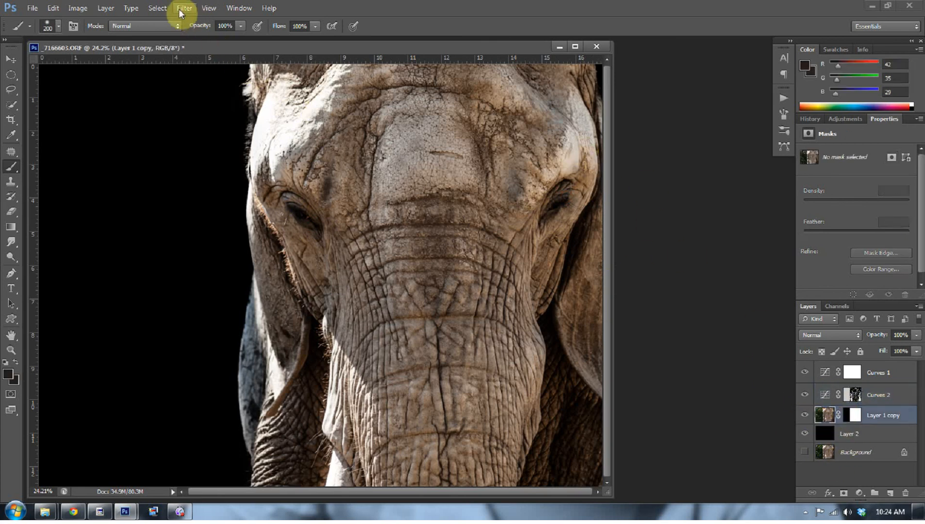
pyautogui.click(157, 8)
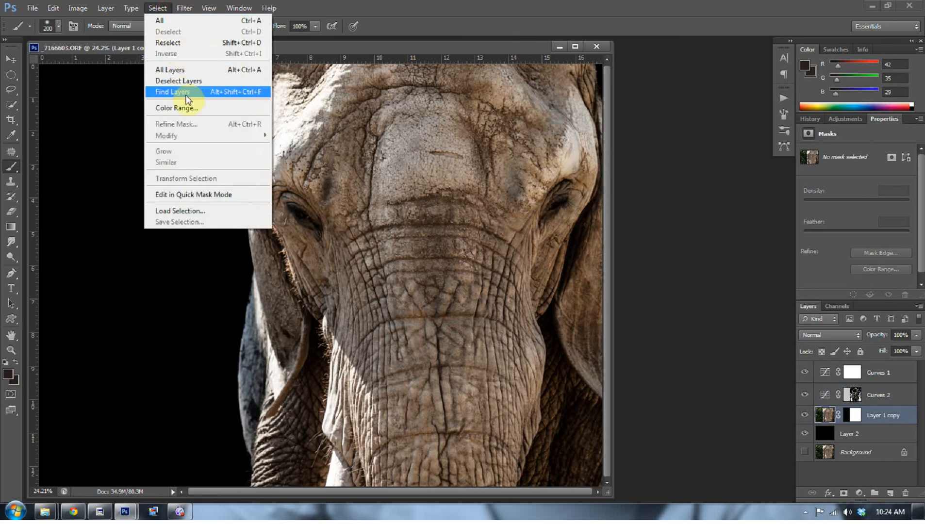
pyautogui.click(177, 108)
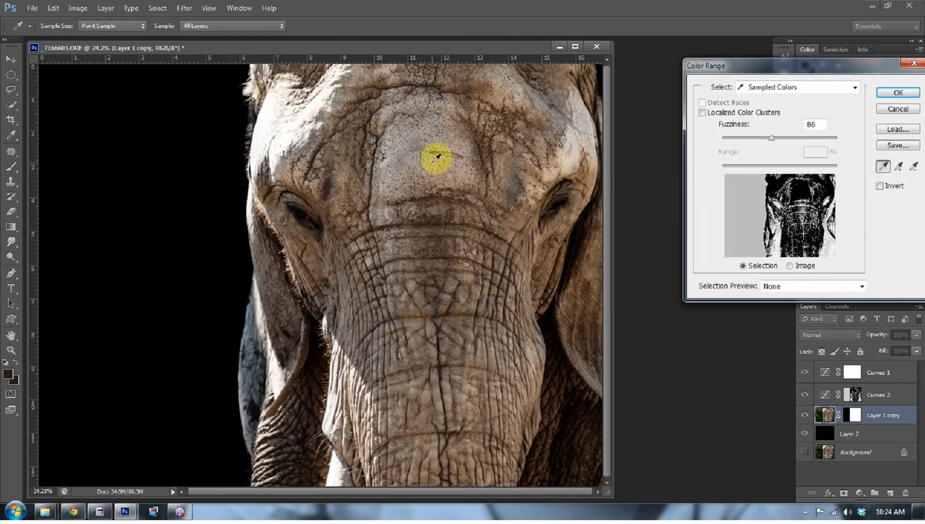
pyautogui.click(435, 156)
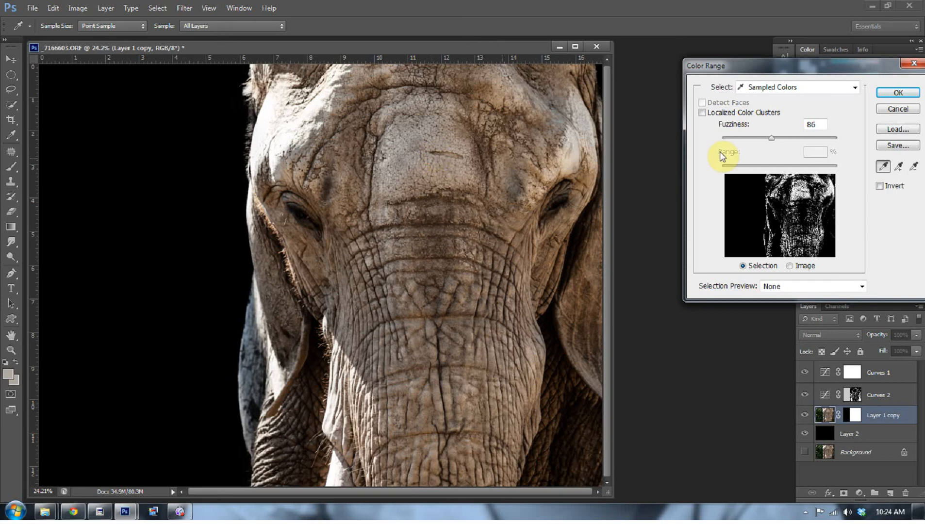
pyautogui.click(901, 94)
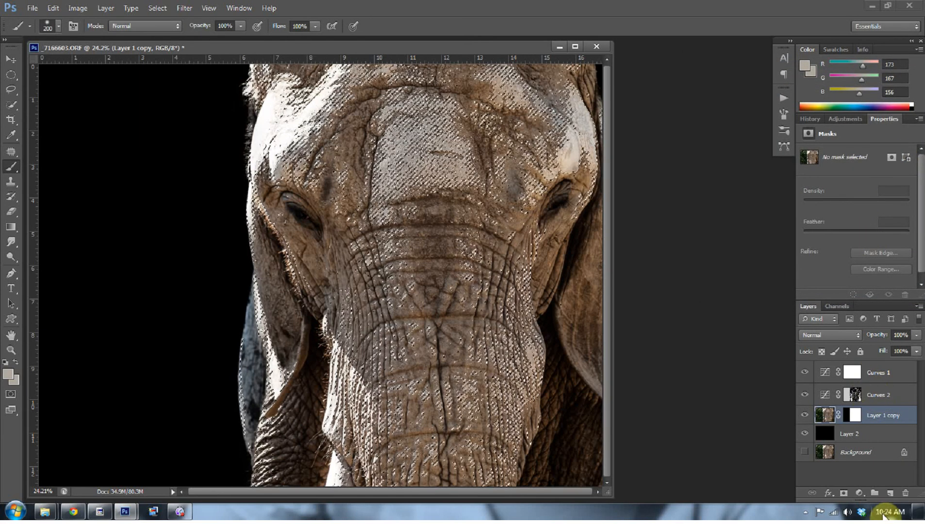
# - Add a Curves adjustment layer masked by the light skin selection and make its mask active
pyautogui.click(860, 493)
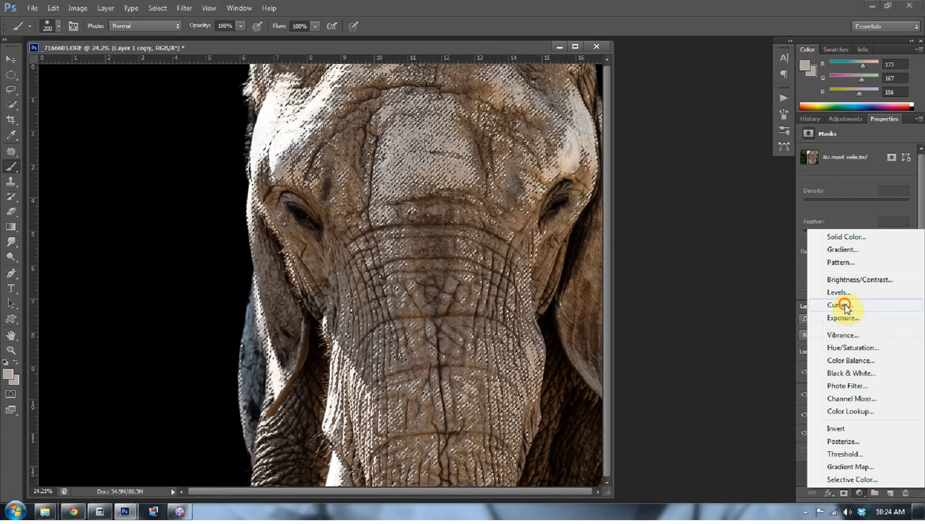
pyautogui.click(843, 305)
pyautogui.click(853, 418)
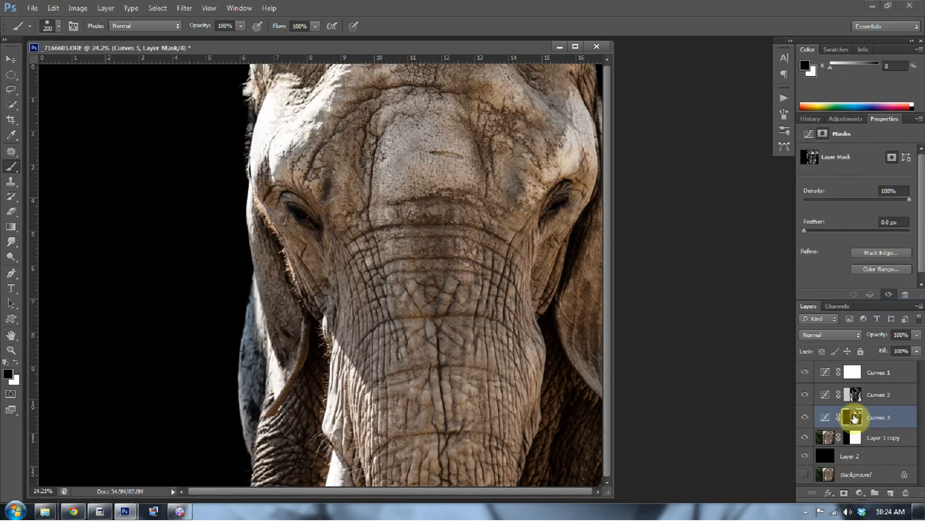
# - Check the Curves 3 mask overlay and brighten the light skin by raising the curve to output 217 at input 184
pyautogui.press('\\')
pyautogui.press('\\')
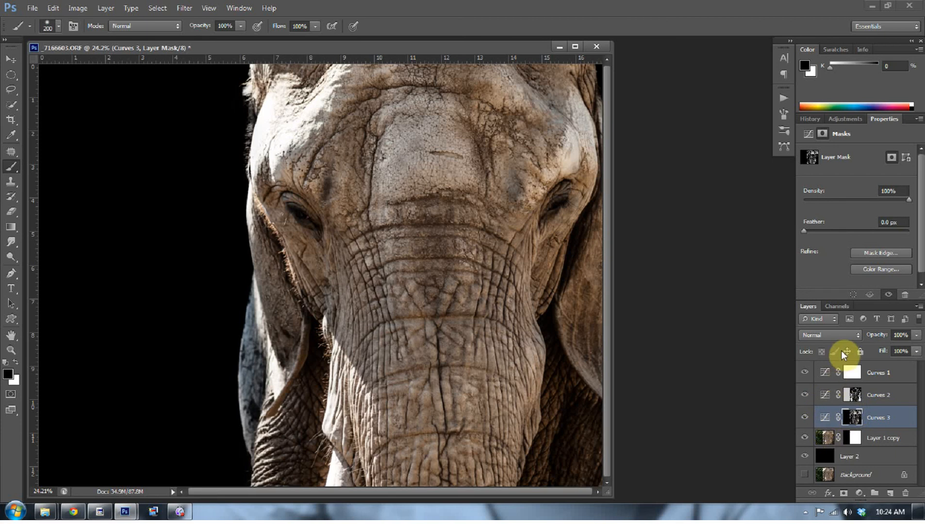
pyautogui.click(826, 419)
pyautogui.moveTo(884, 200); pyautogui.dragTo(885, 196)
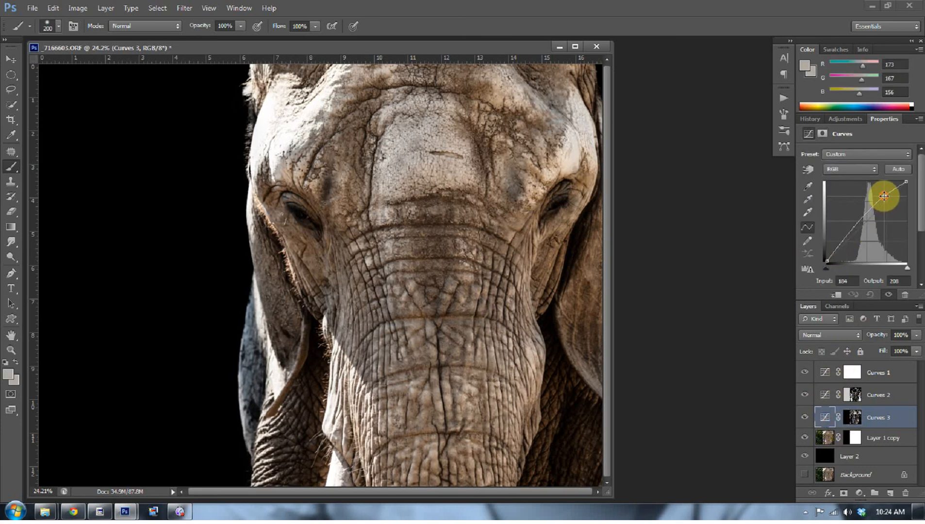
pyautogui.moveTo(884, 196); pyautogui.dragTo(885, 192)
# - Show the Curves 3 mask as an overlay, inspect its edges near the forehead, and feather the mask by 9.2 px
pyautogui.press('\\')
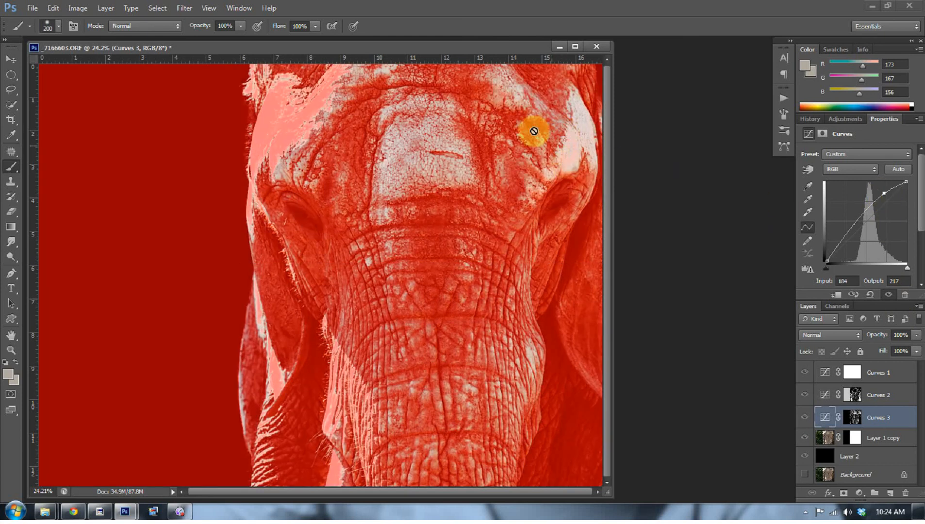
pyautogui.press('z')
pyautogui.moveTo(313, 106)
pyautogui.mouseDown()
pyautogui.moveTo(372, 176)
pyautogui.moveTo(357, 99)
pyautogui.mouseUp()
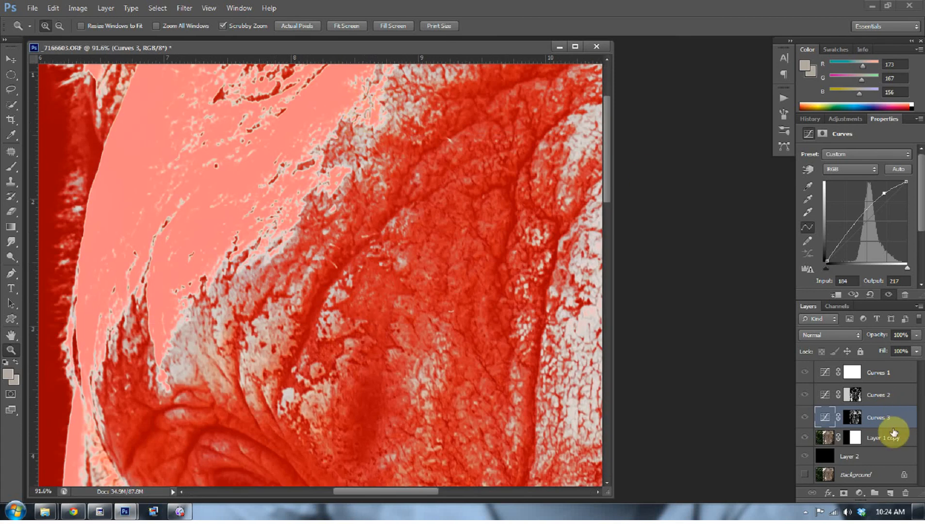
pyautogui.click(853, 417)
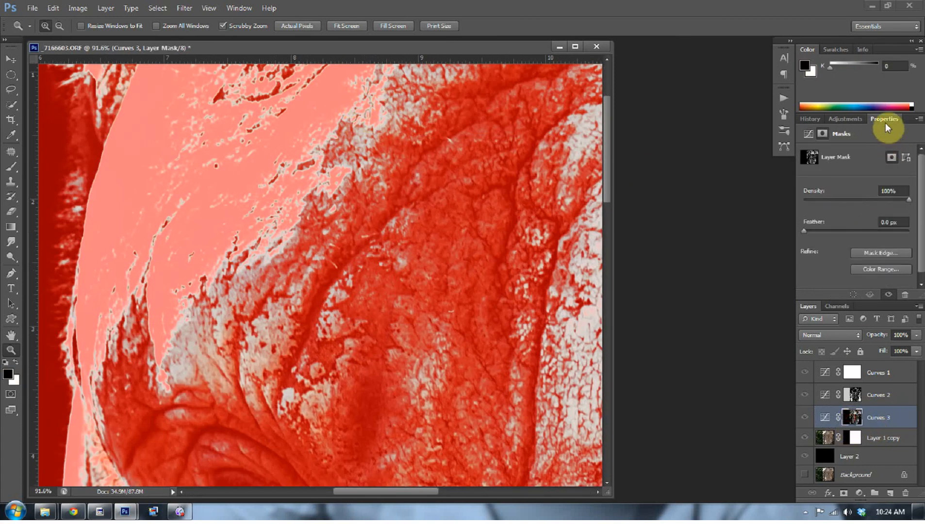
pyautogui.moveTo(806, 231); pyautogui.dragTo(840, 230)
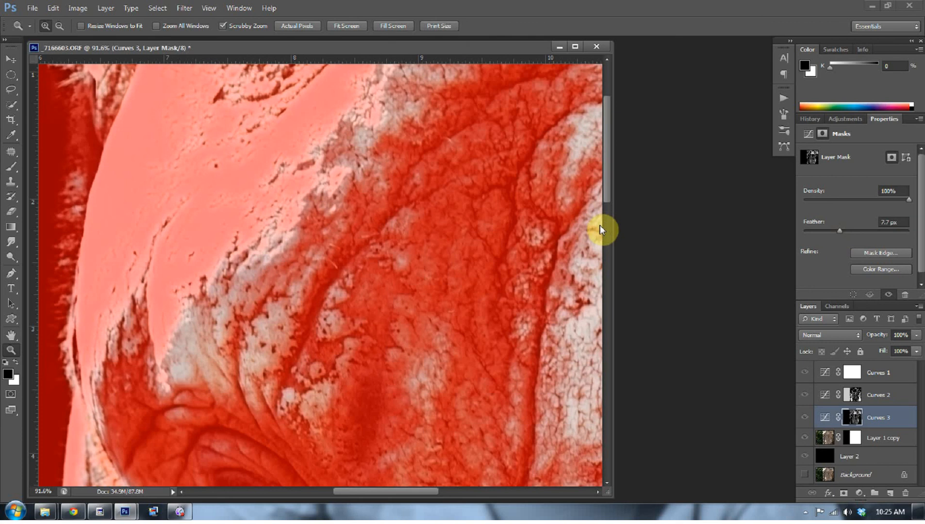
pyautogui.moveTo(842, 235); pyautogui.dragTo(846, 233)
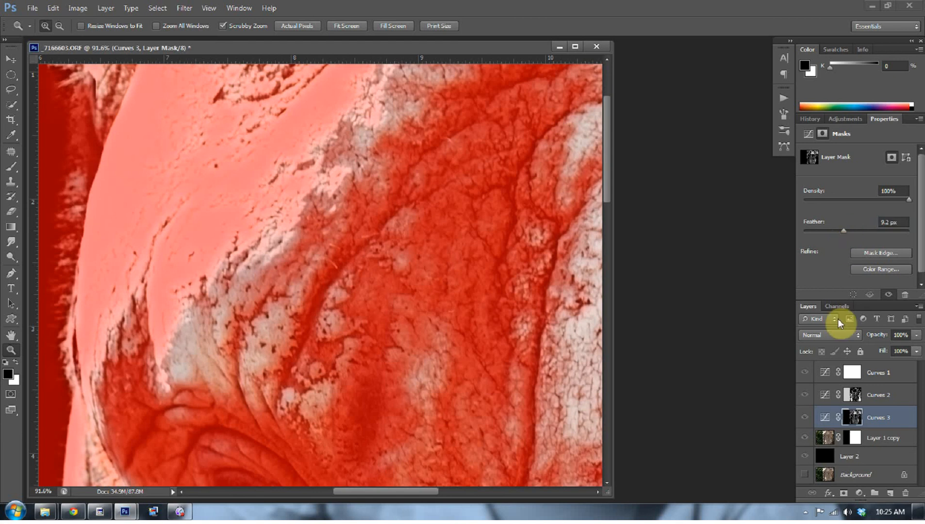
# - Feather the Curves 2 mask by 5.6 px, then compare the whole image with and without the skin Curves adjustments
pyautogui.click(854, 396)
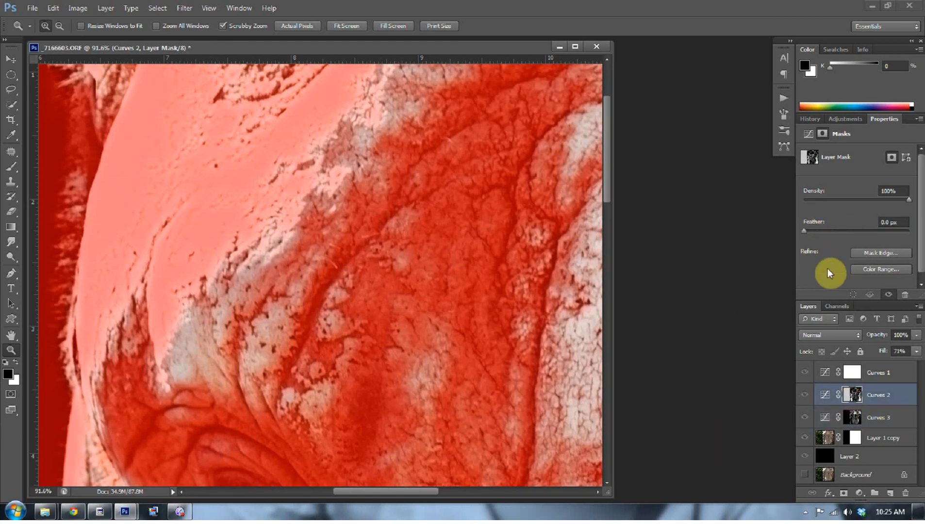
pyautogui.moveTo(805, 231); pyautogui.dragTo(835, 229)
pyautogui.rightClick(455, 262)
pyautogui.click(460, 273)
pyautogui.press('\\')
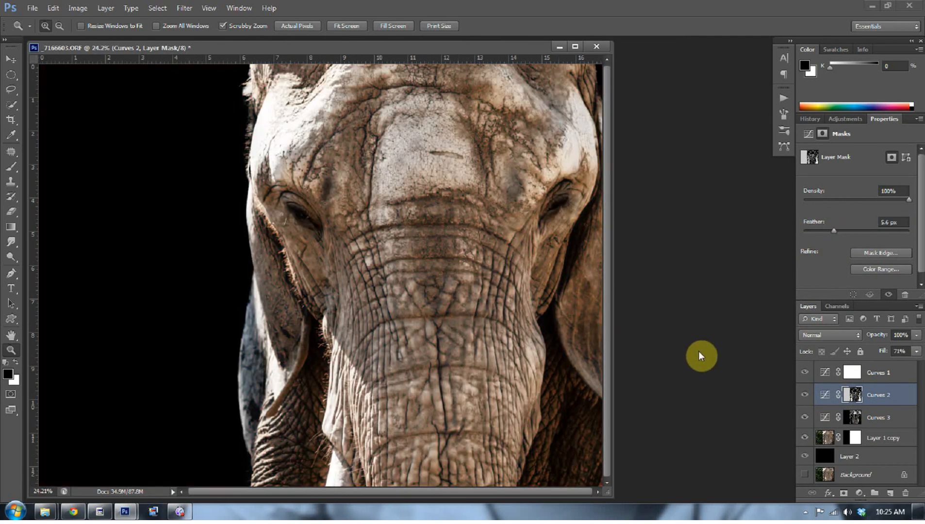
pyautogui.click(805, 395)
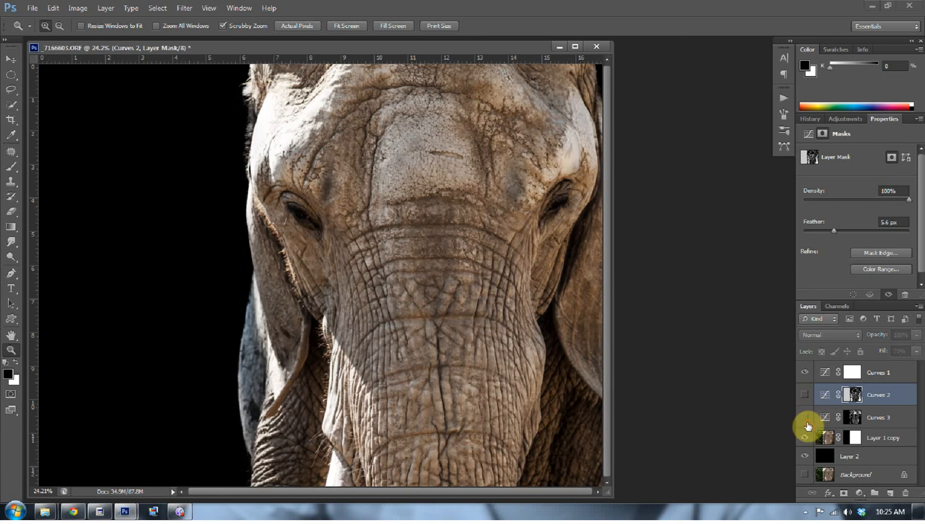
pyautogui.click(805, 396)
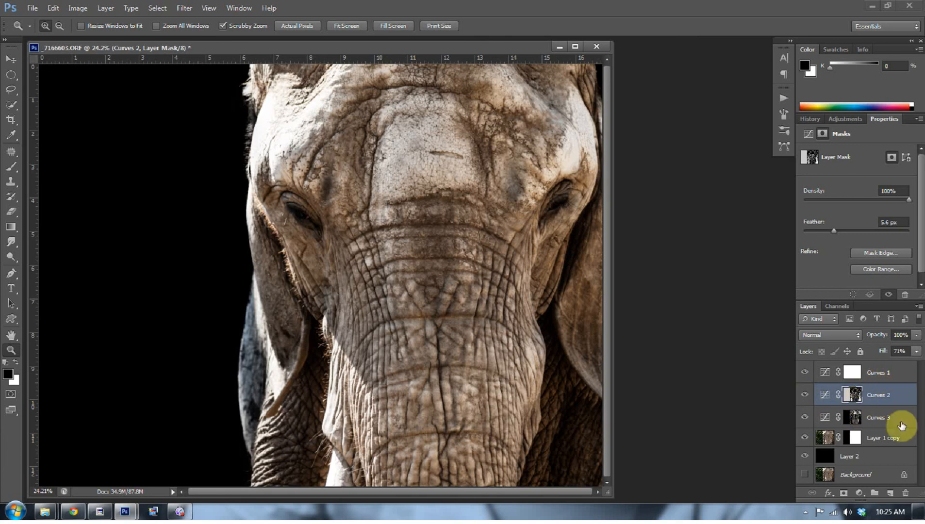
# - Duplicate Layer 1 copy with its mask and set the duplicate's blend mode to Soft Light
pyautogui.click(826, 439)
pyautogui.moveTo(826, 441); pyautogui.dragTo(824, 454)
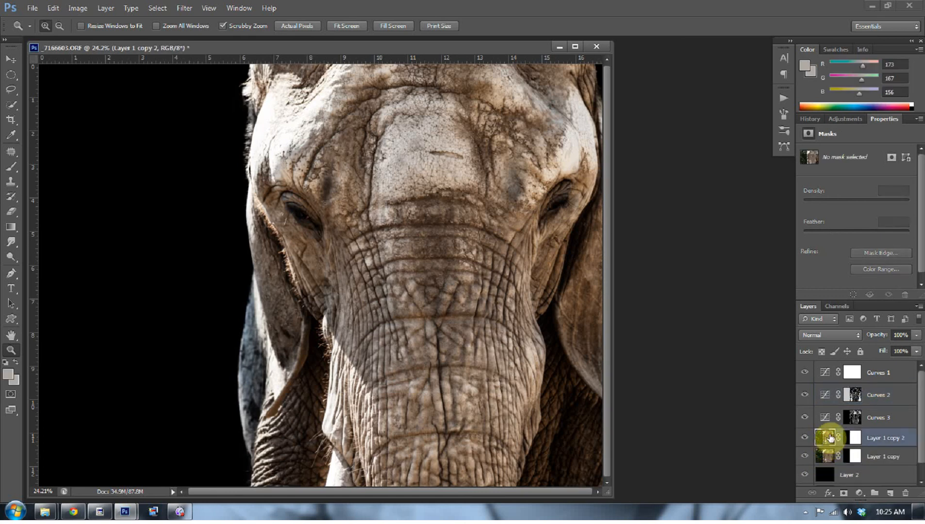
pyautogui.click(853, 336)
pyautogui.click(806, 185)
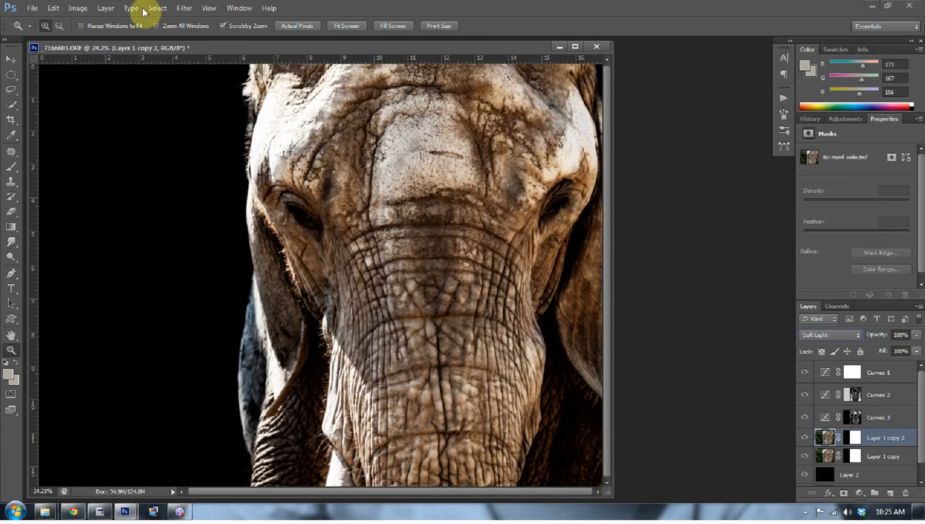
# - Apply a High Pass filter with a 9.2-pixel radius to Layer 1 copy 2 to sharpen the skin detail
pyautogui.click(184, 8)
pyautogui.moveTo(196, 212)
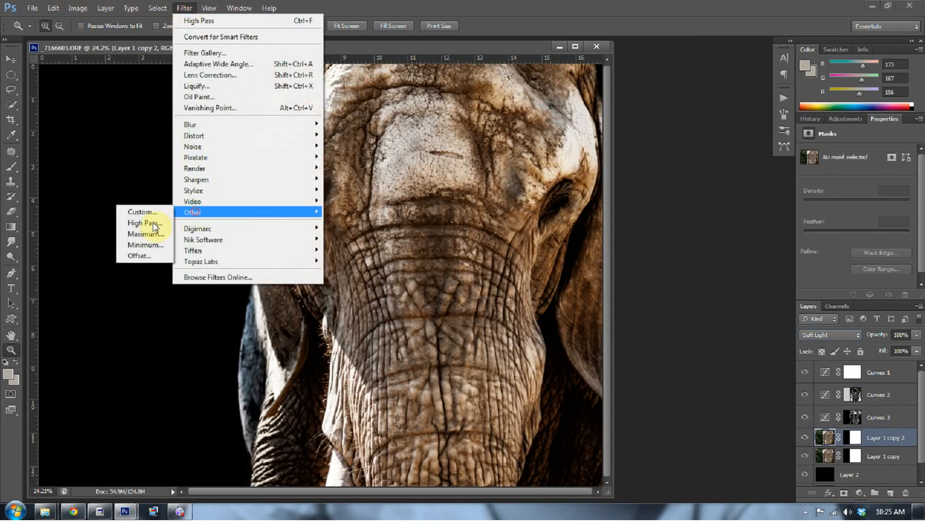
pyautogui.click(142, 222)
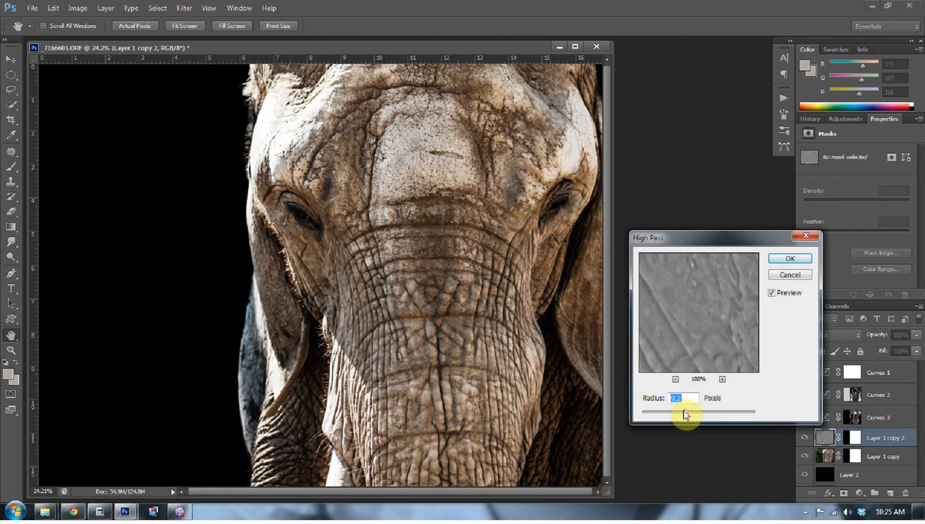
pyautogui.click(782, 260)
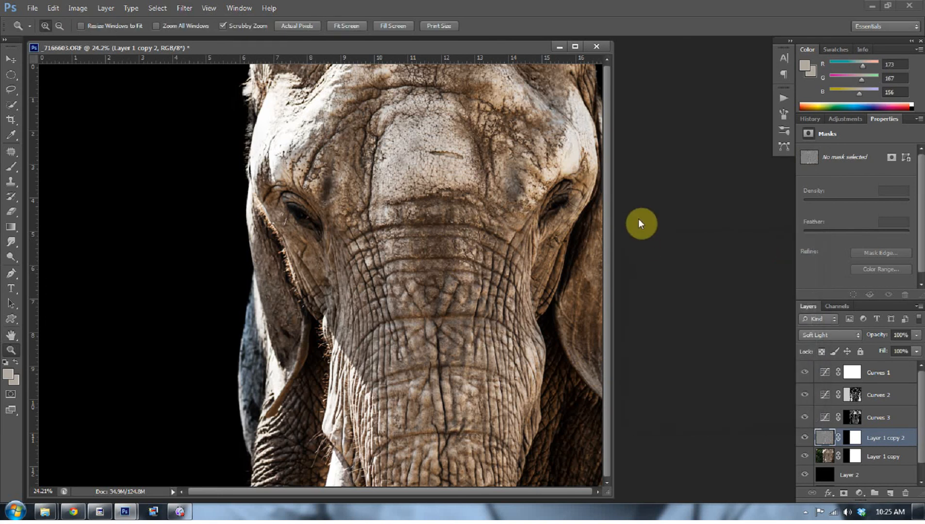